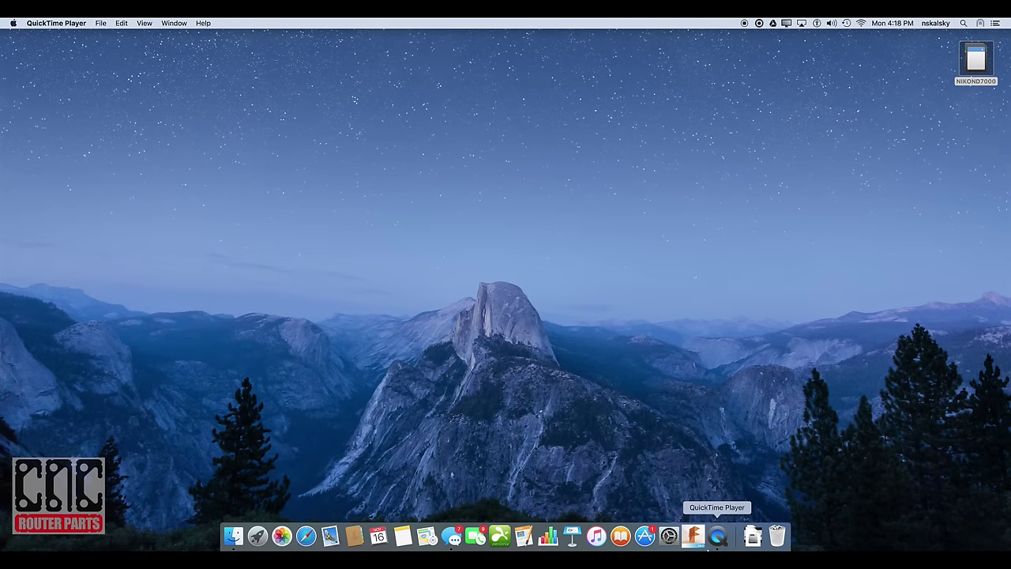
Step: Launch Autodesk Fusion 360 from the Dock
left_click(694, 539)
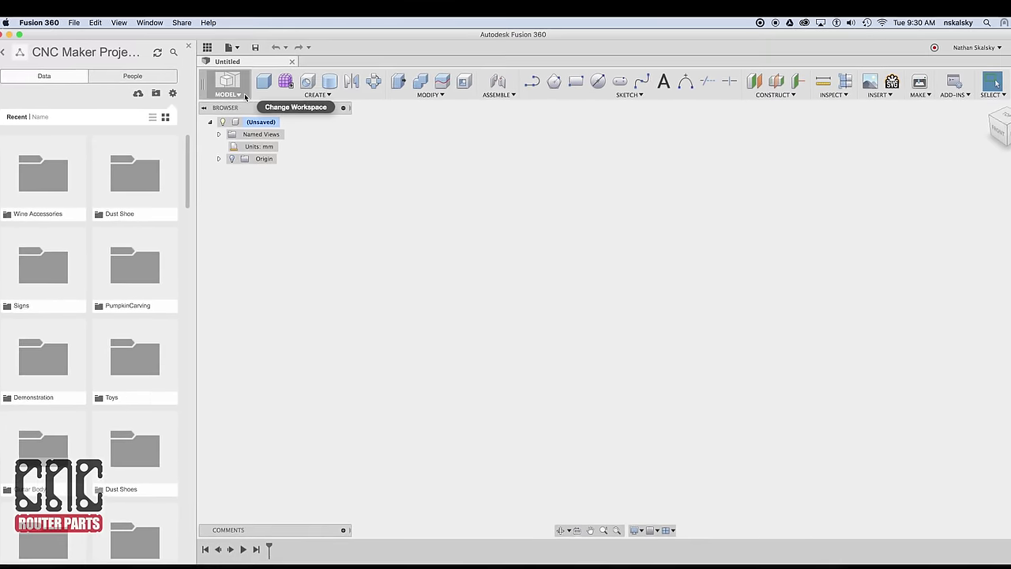
Step: Keep the new untitled millimetre design in the MODEL workspace
left_click(238, 92)
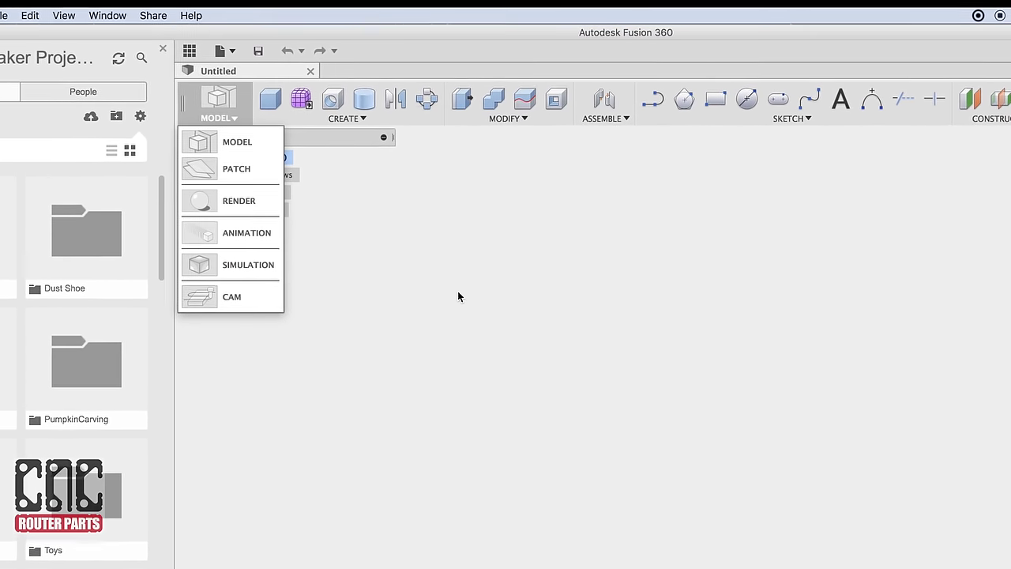
left_click(460, 294)
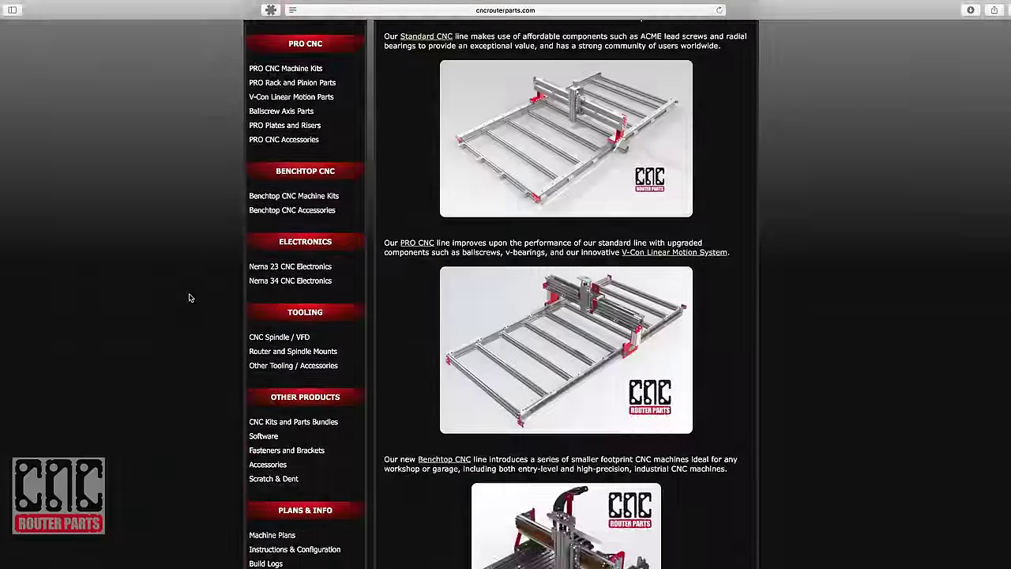
Step: Browse the Autodesk Fusion 360 CAD/CAM page under Software on cncrouterparts.com
scroll(221, 312, "down", 3)
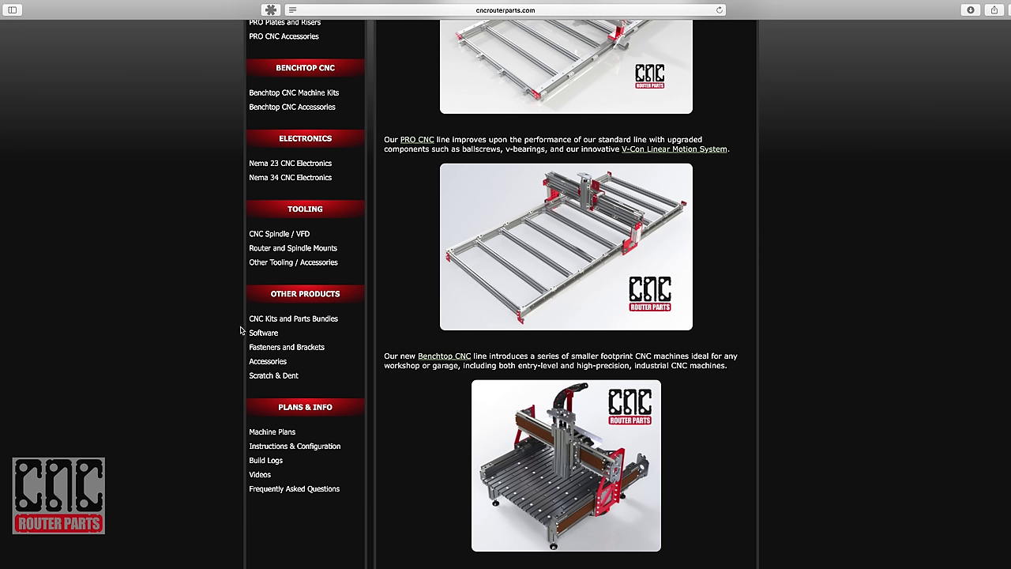
left_click(257, 332)
left_click(410, 292)
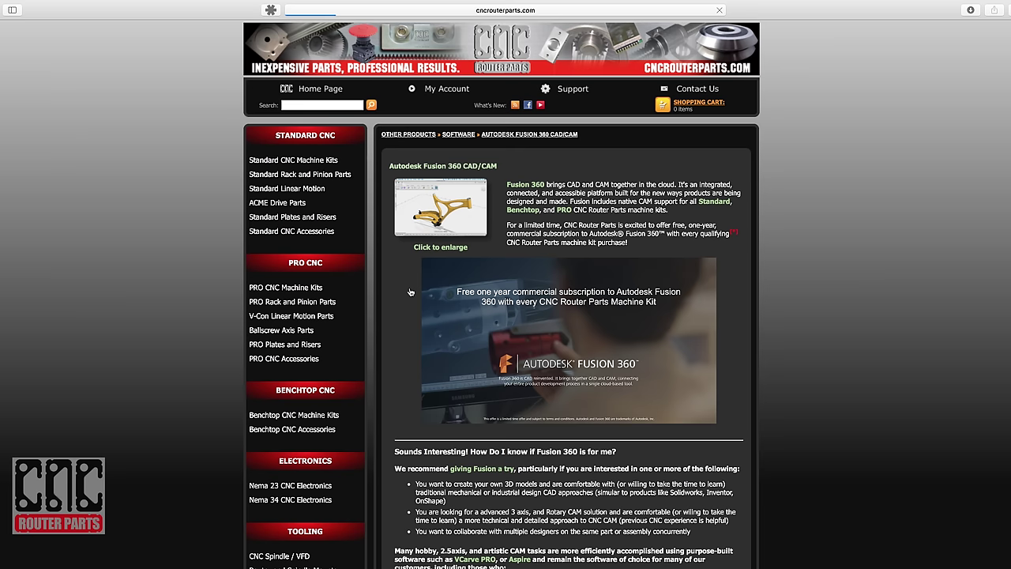
scroll(429, 293, "down", 10)
scroll(429, 294, "up", 10)
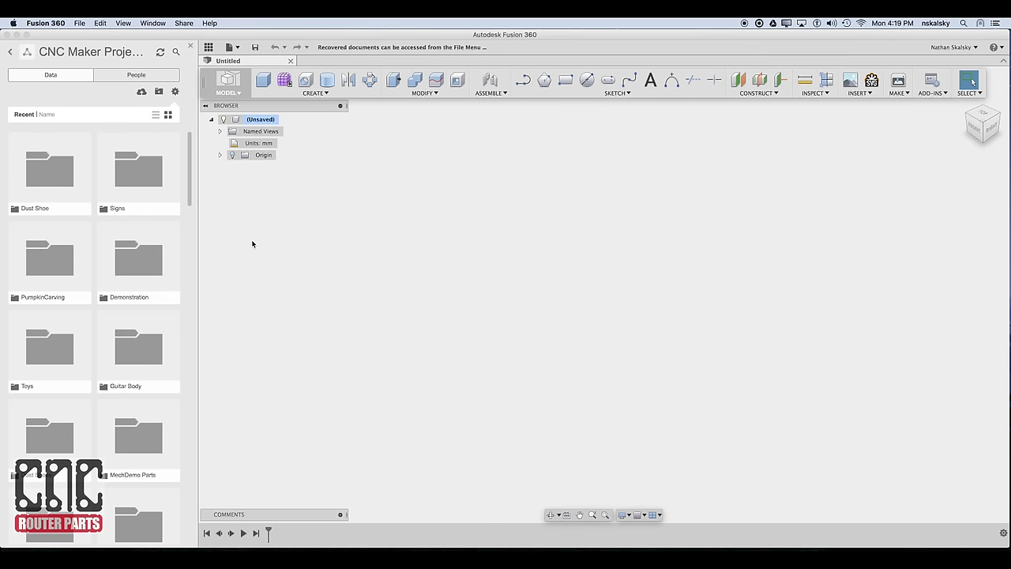
Step: Create a 'Wine Accessories' folder in the Data Panel and open it
left_click(159, 92)
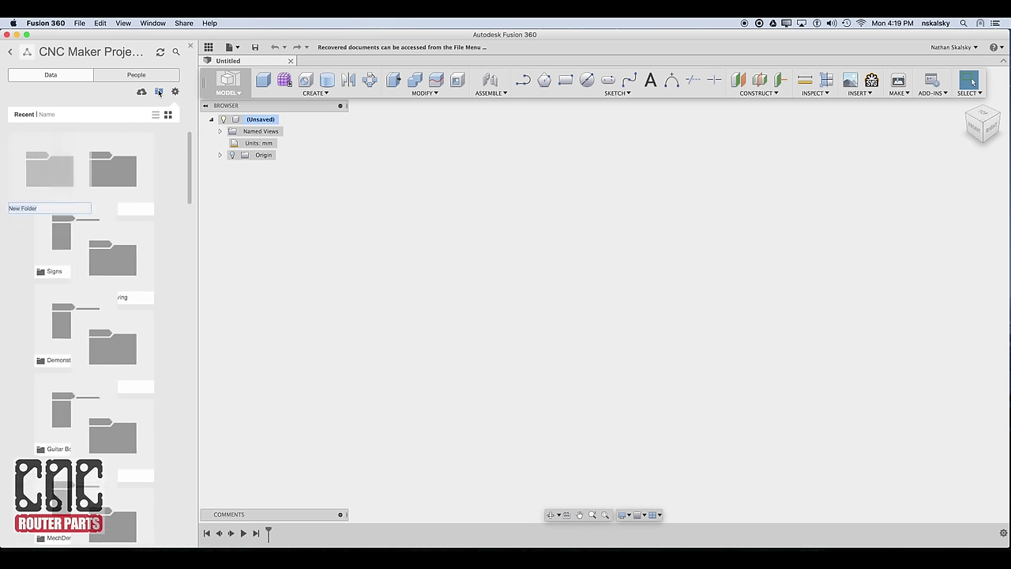
type("Wine ")
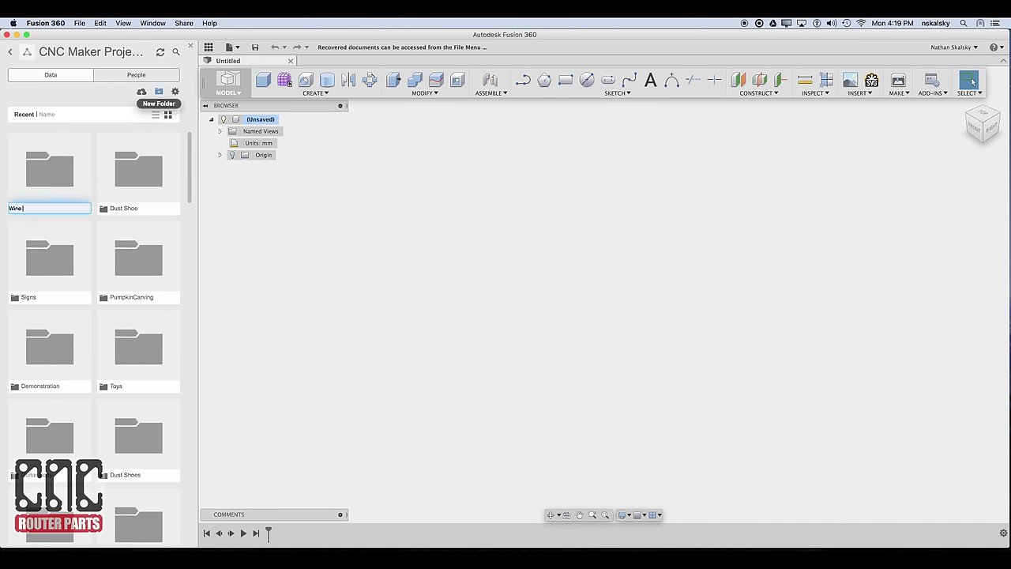
type("Accessories")
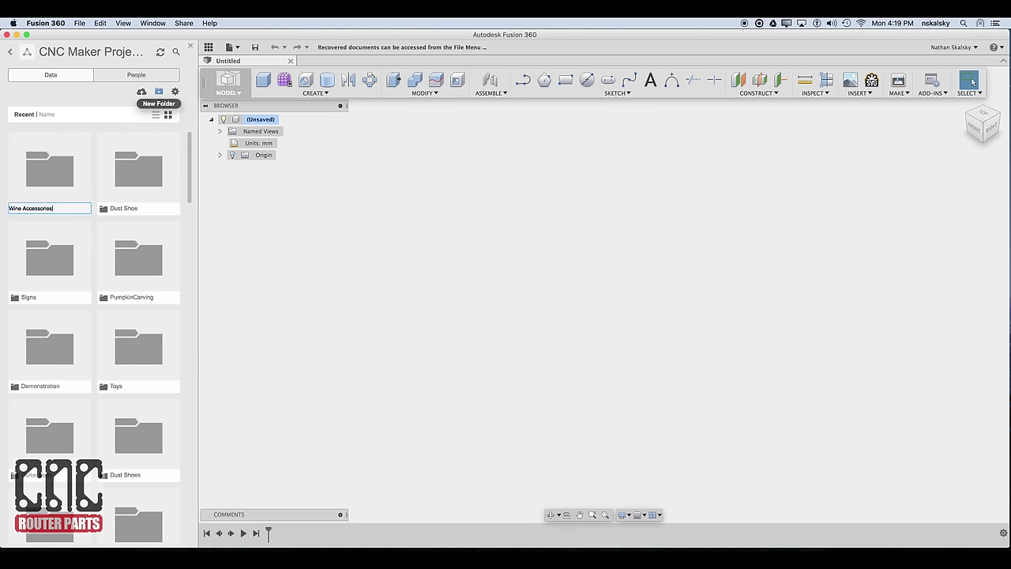
key("Return")
left_click(58, 165)
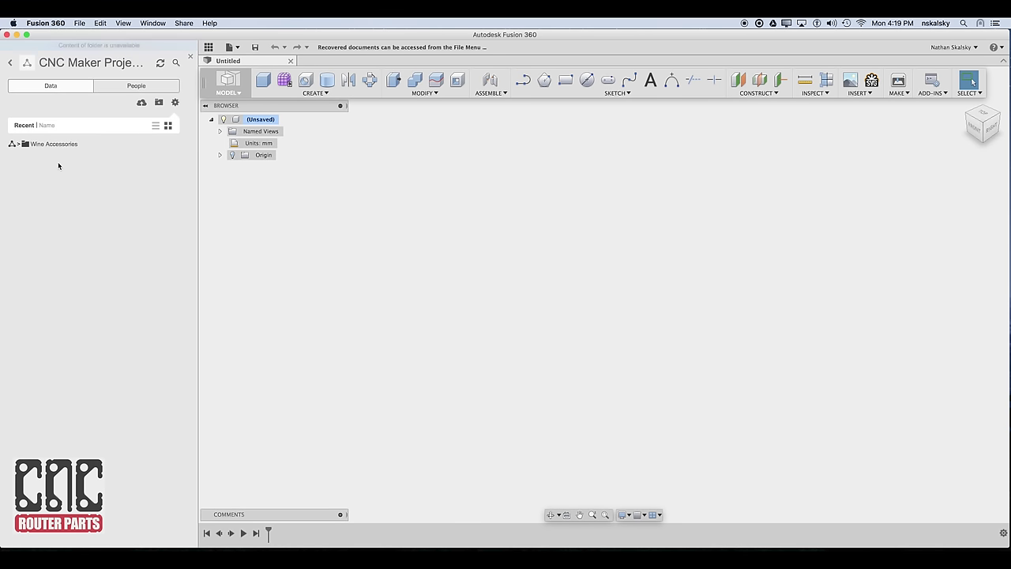
Step: Save the design as 'Wine Glass Holder' in the Wine Accessories folder
left_click(254, 48)
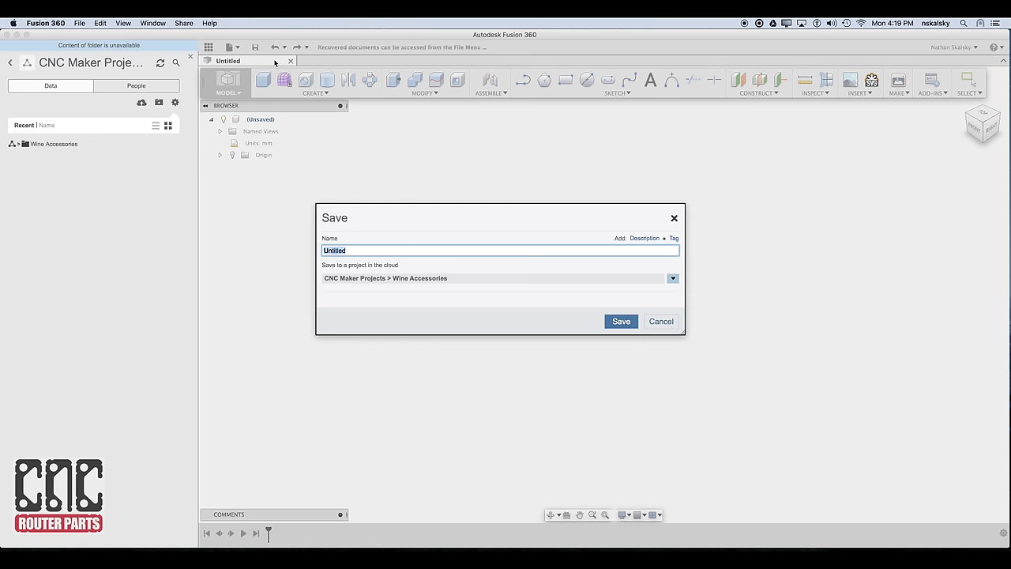
type("Wine Glass Hold")
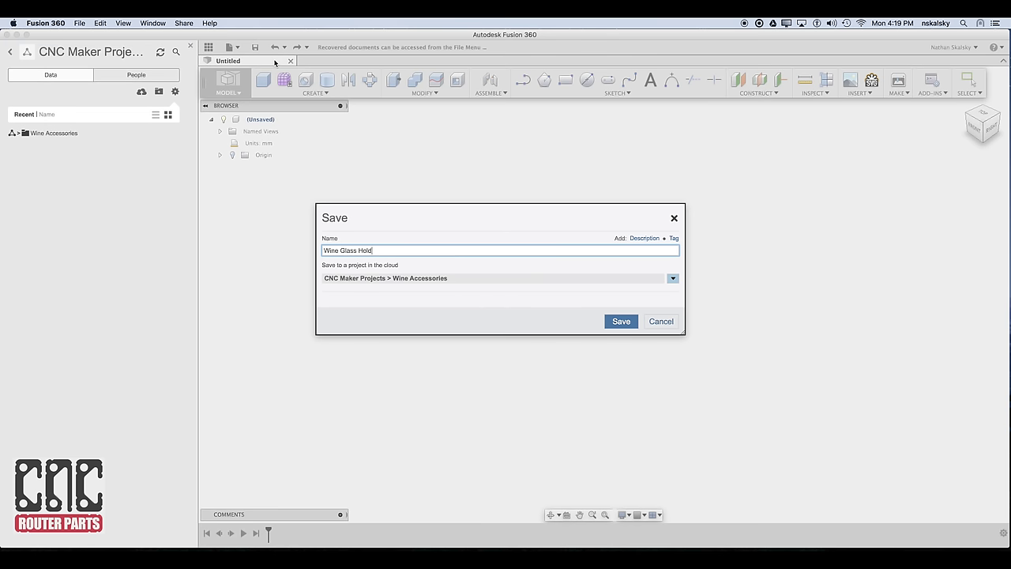
type("er")
key("Return")
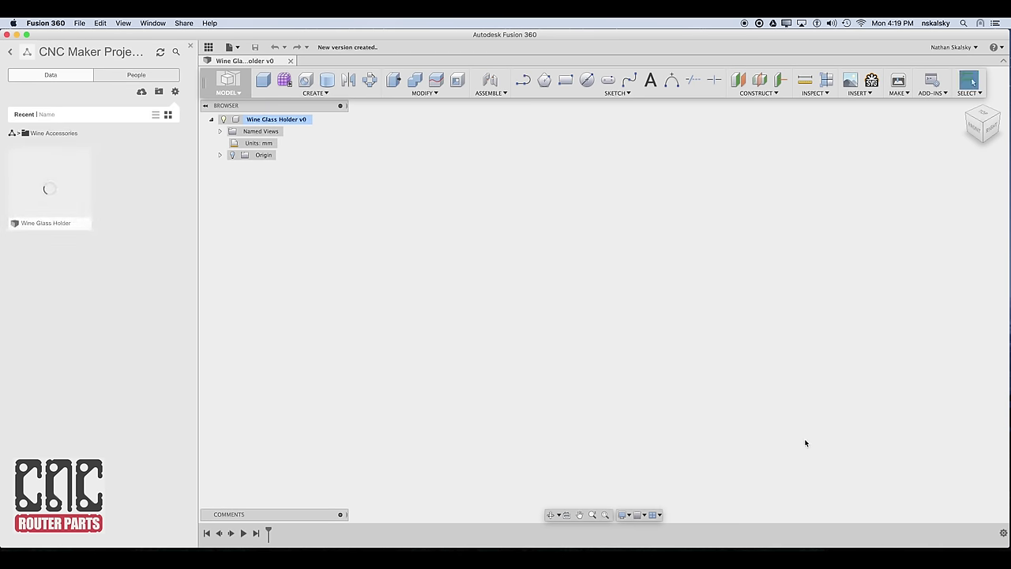
Step: Turn off design history capture for the design
left_click(1003, 534)
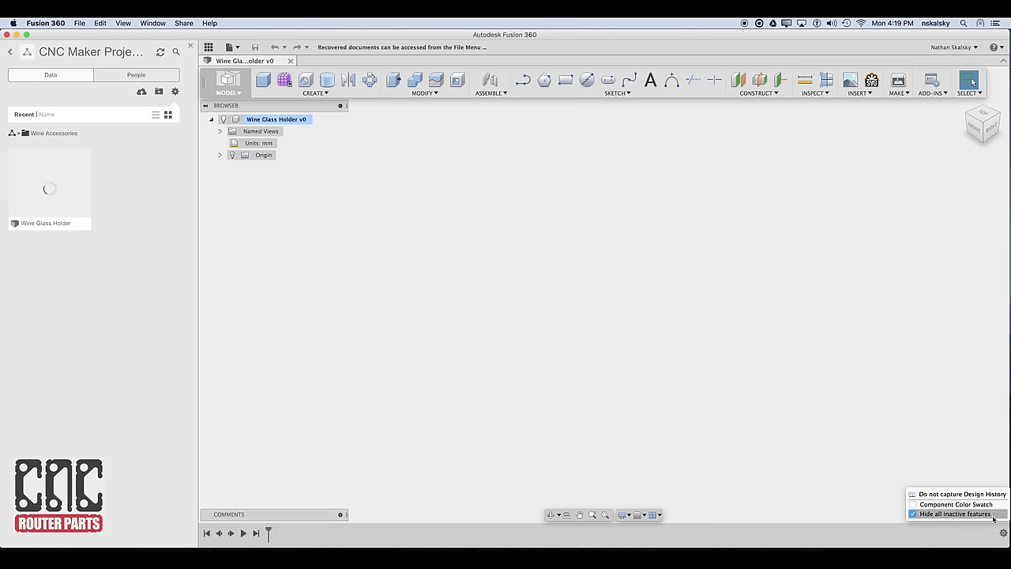
left_click(979, 494)
left_click(525, 298)
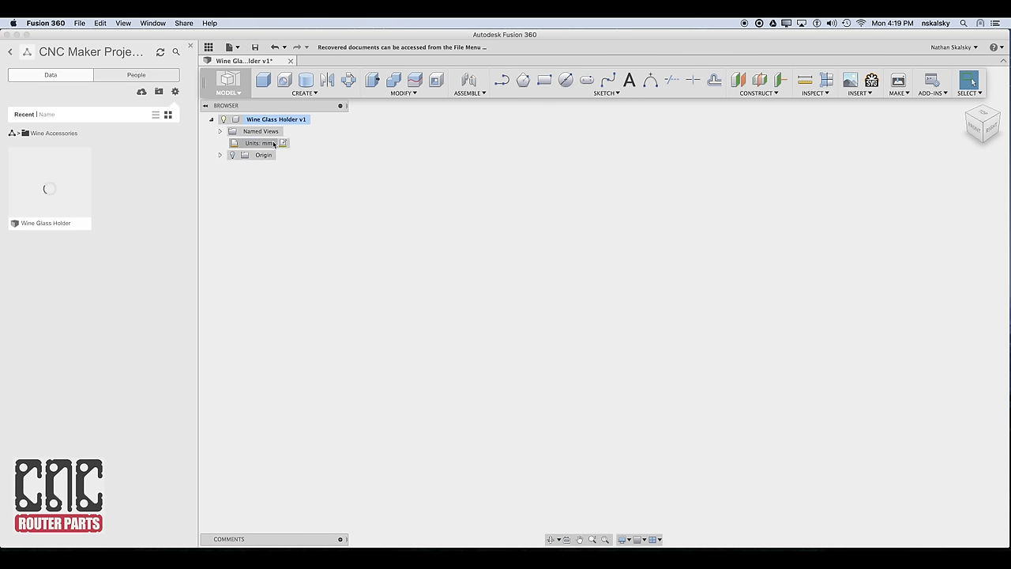
Step: Change the design's unit type from millimetres to inches
left_click(283, 143)
left_click(957, 177)
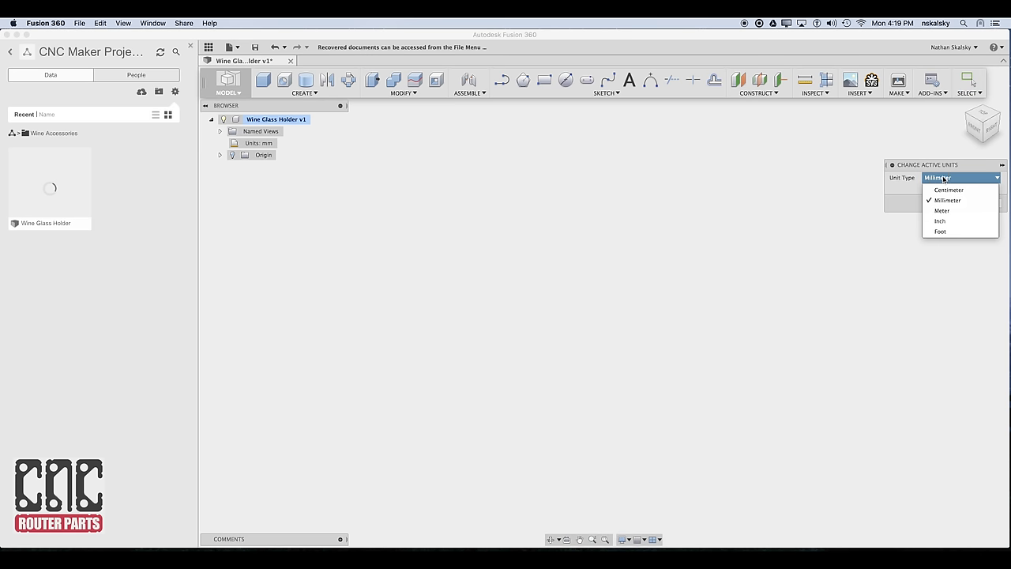
left_click(944, 220)
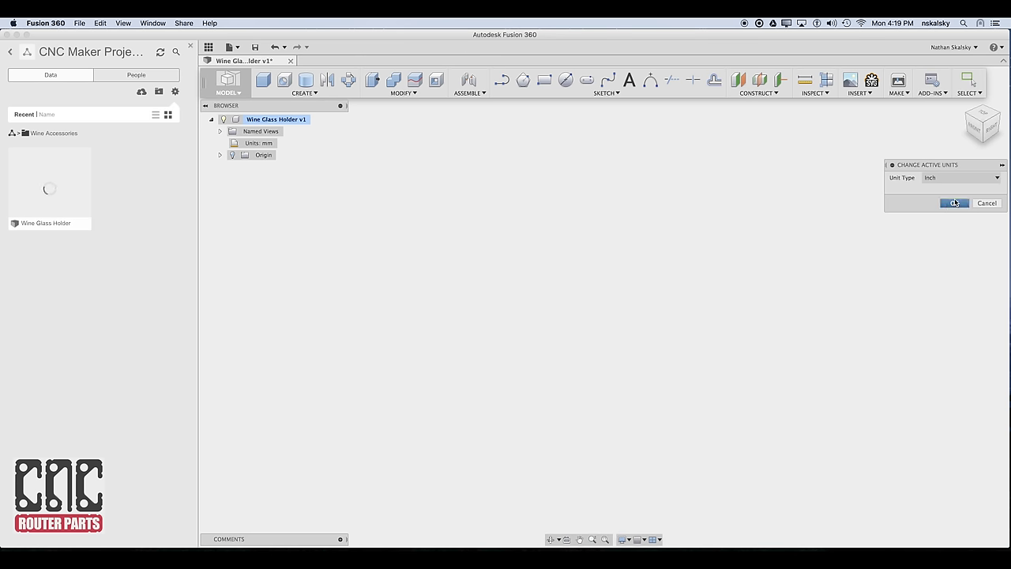
left_click(954, 203)
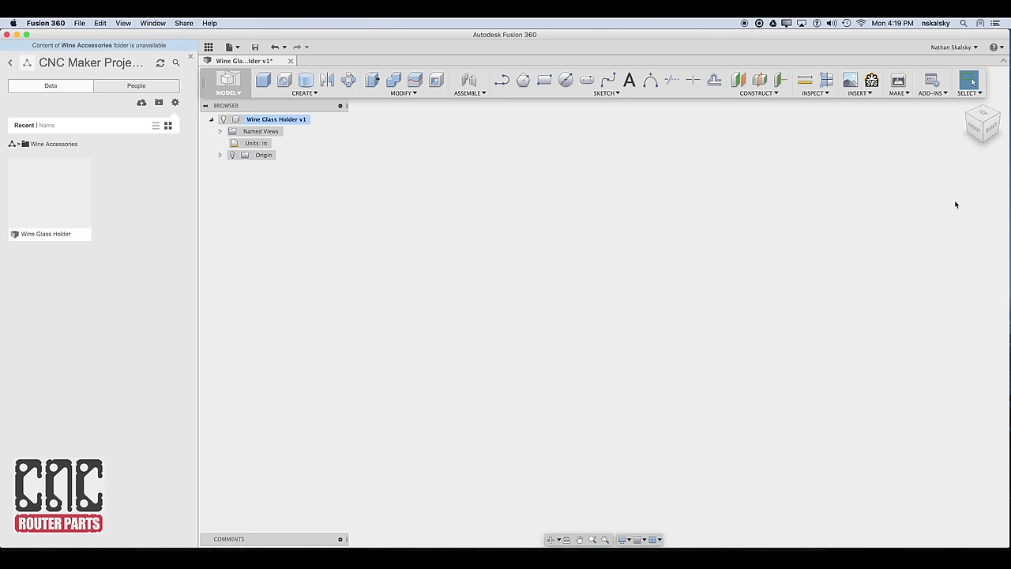
Step: Attach SCN_0003.jpg as a canvas on the bottom origin plane at 60 opacity, rotated 175°
left_click(859, 93)
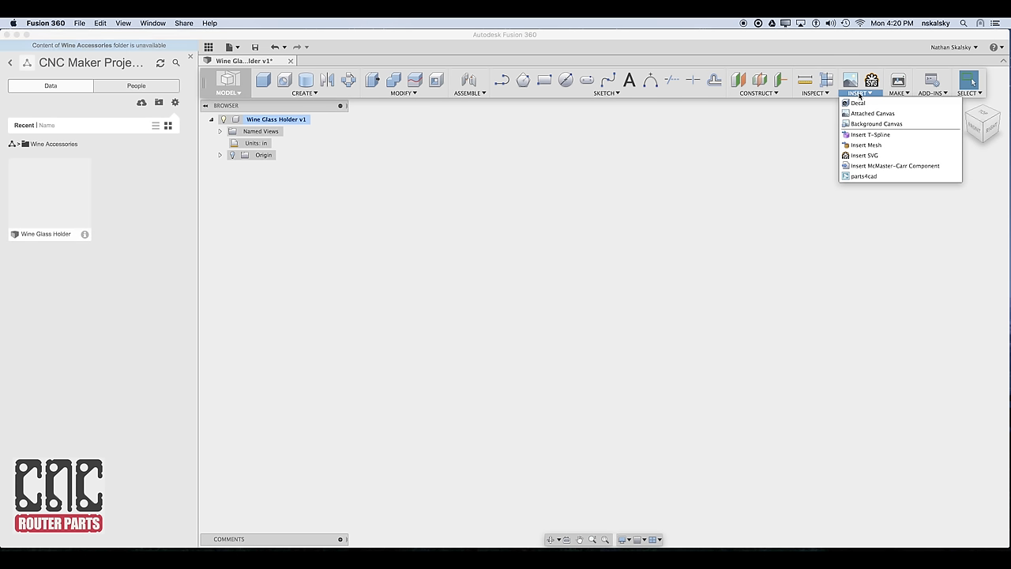
left_click(862, 113)
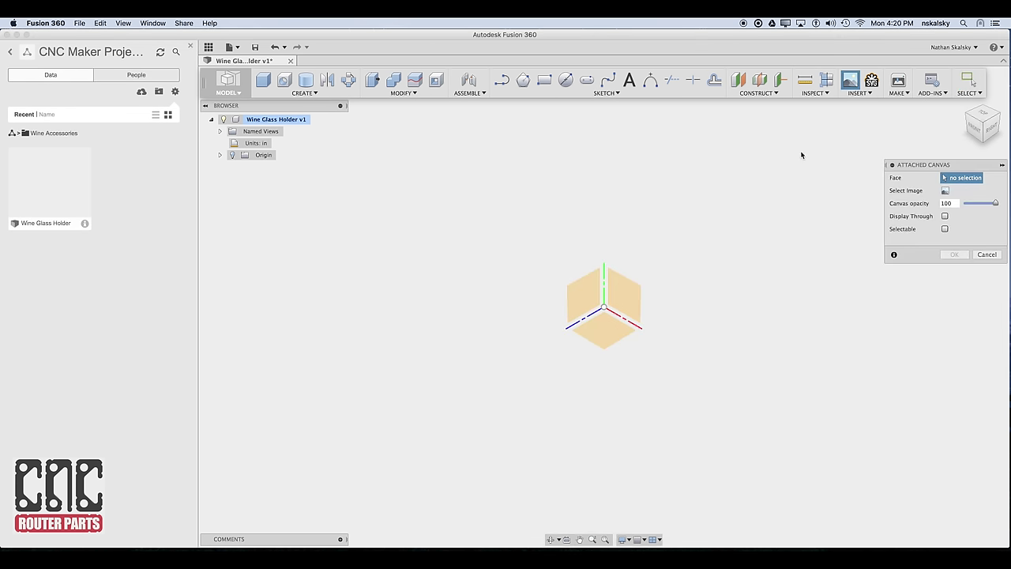
left_click(605, 327)
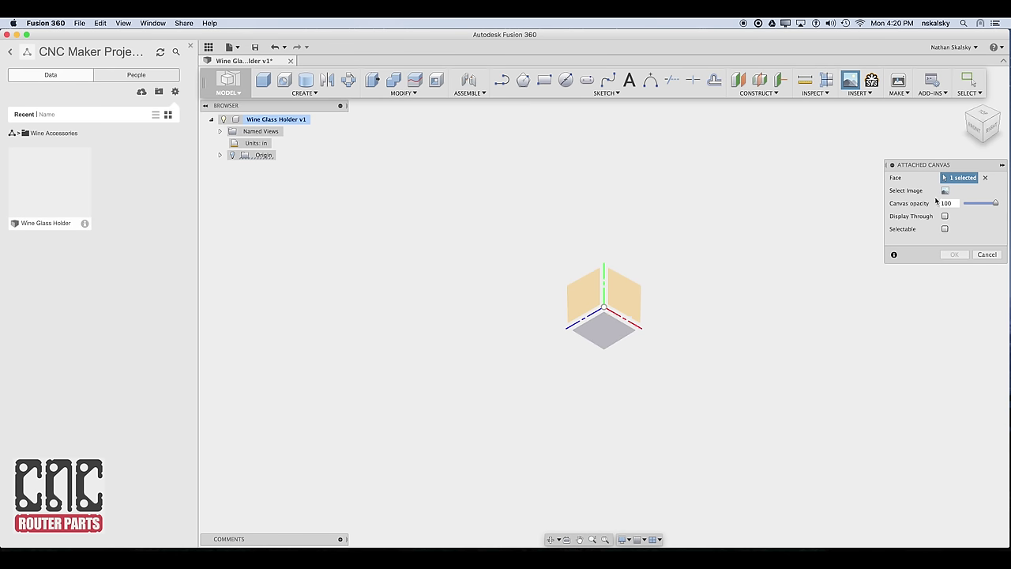
left_click_drag(995, 204, 982, 206)
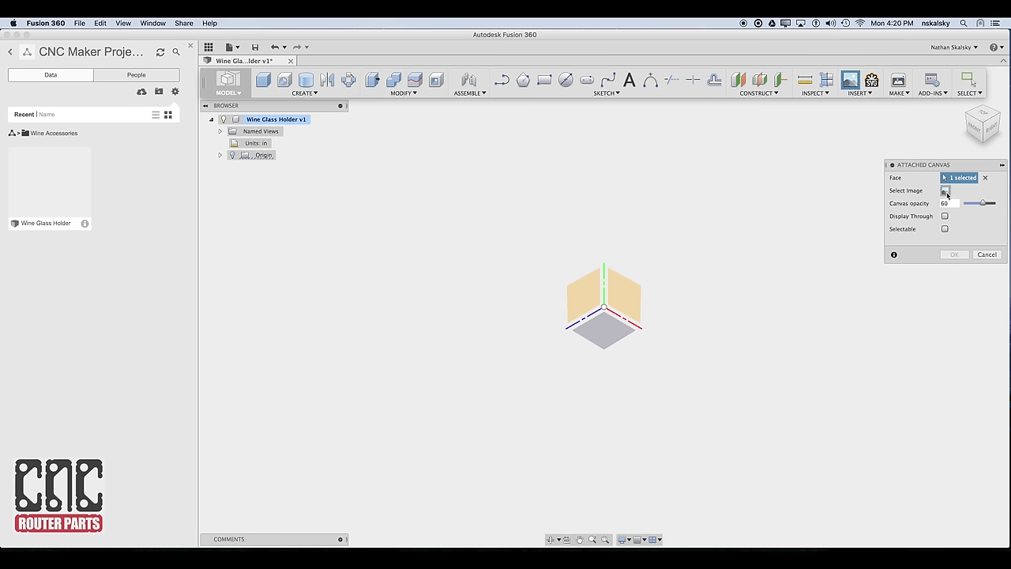
left_click(945, 191)
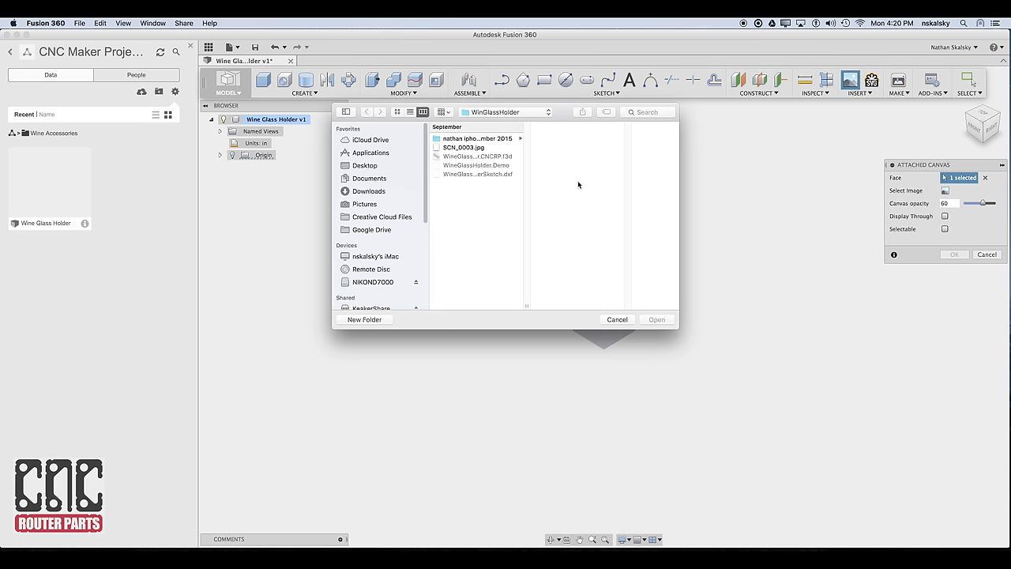
left_click(476, 148)
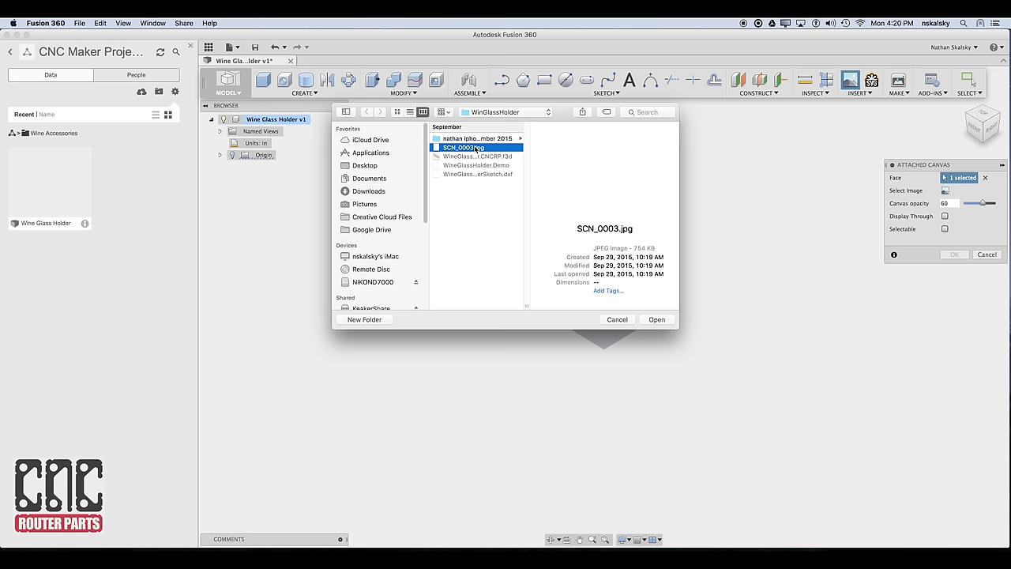
double_click(475, 149)
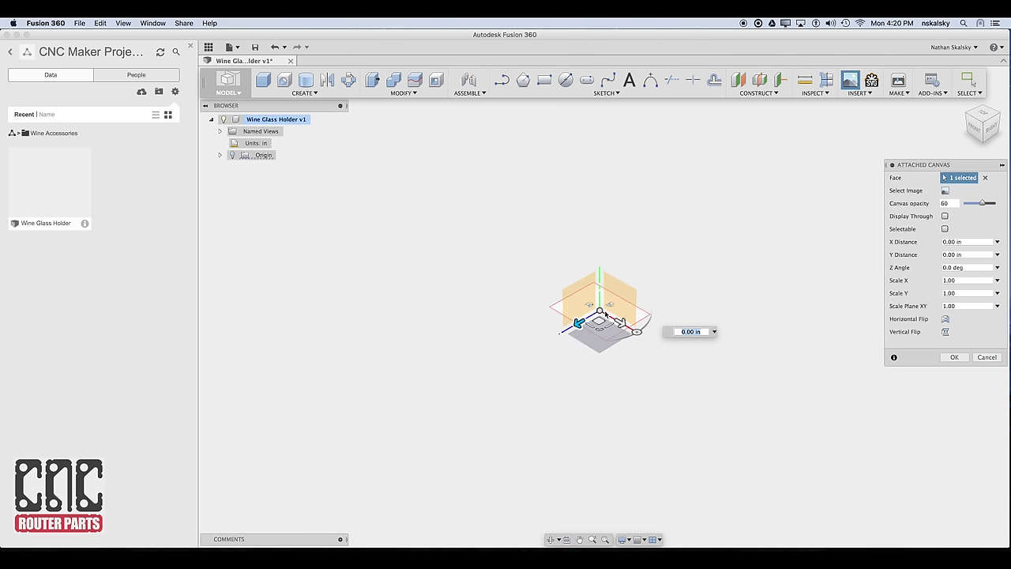
left_click_drag(614, 321, 543, 284)
left_click(953, 357)
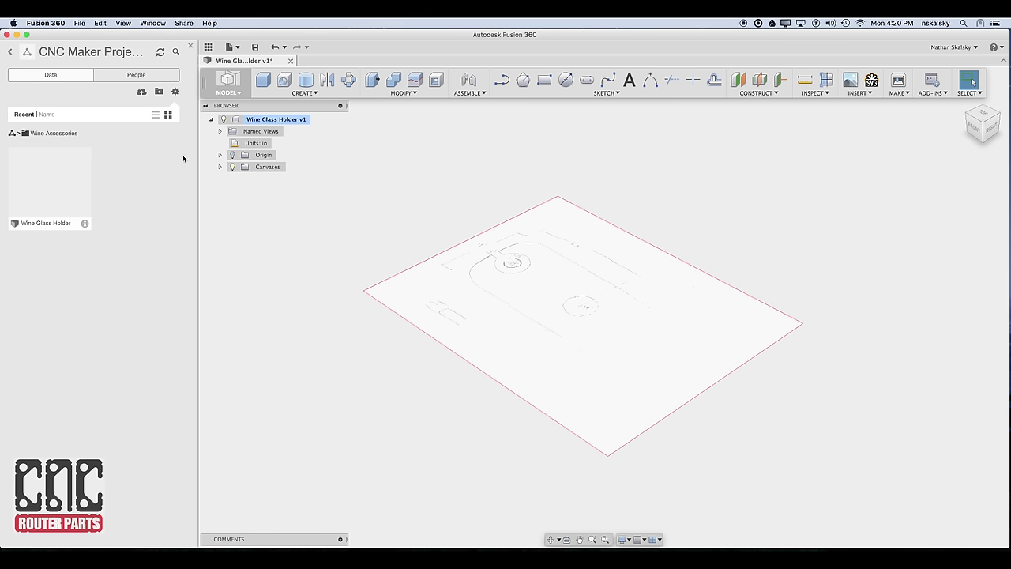
Step: Calibrate the SCN_0003 canvas to a 4 in reference length, then view it from Top in landscape
left_click(219, 167)
right_click(272, 179)
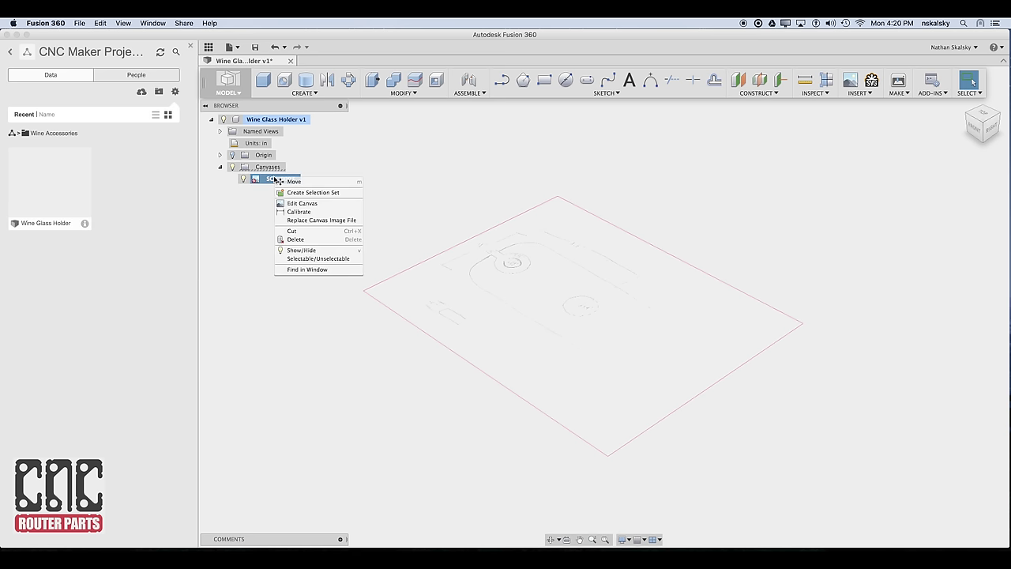
left_click(297, 212)
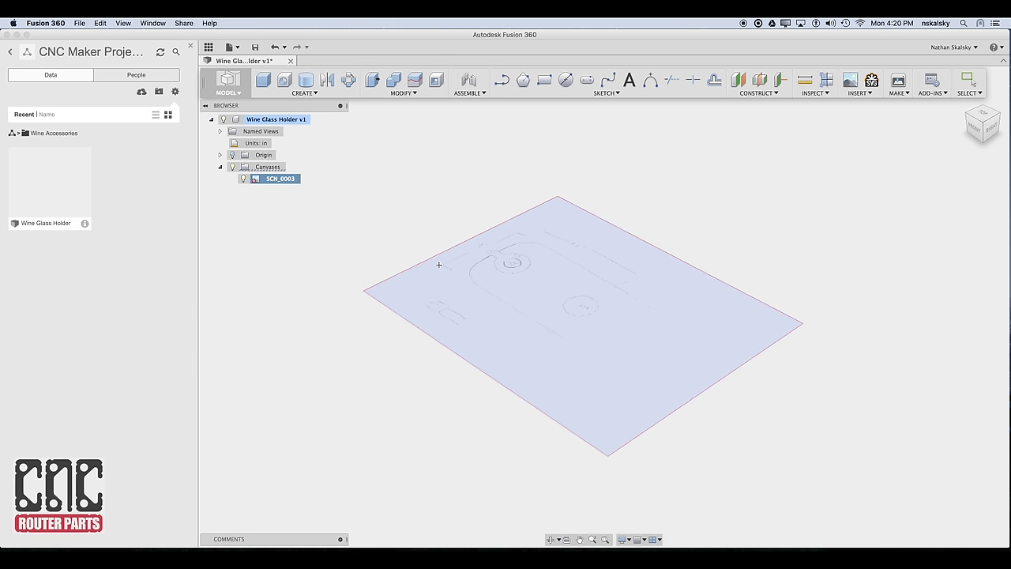
left_click(491, 294)
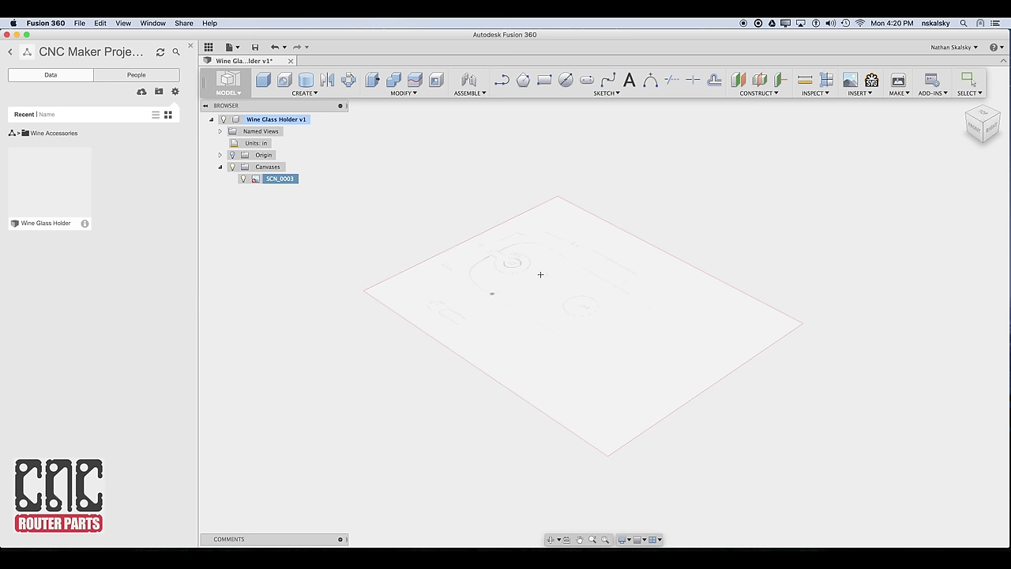
left_click(560, 255)
type("4")
key("Return")
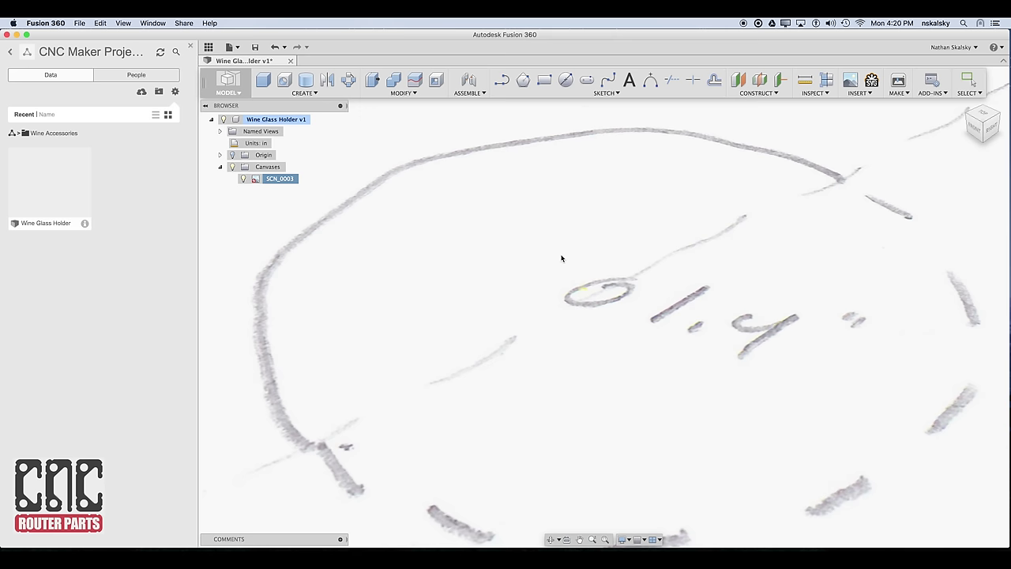
left_click(984, 113)
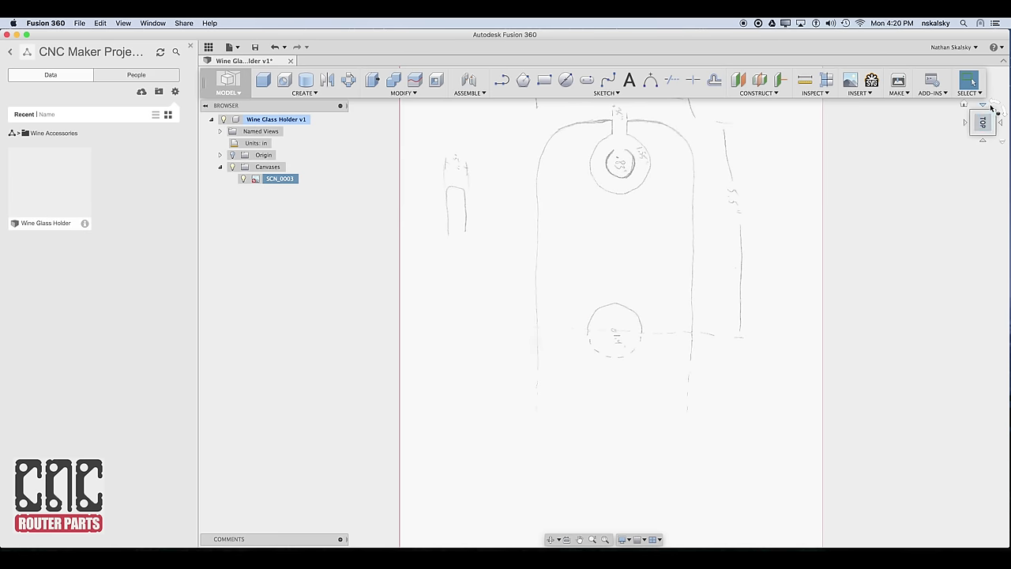
left_click(994, 102)
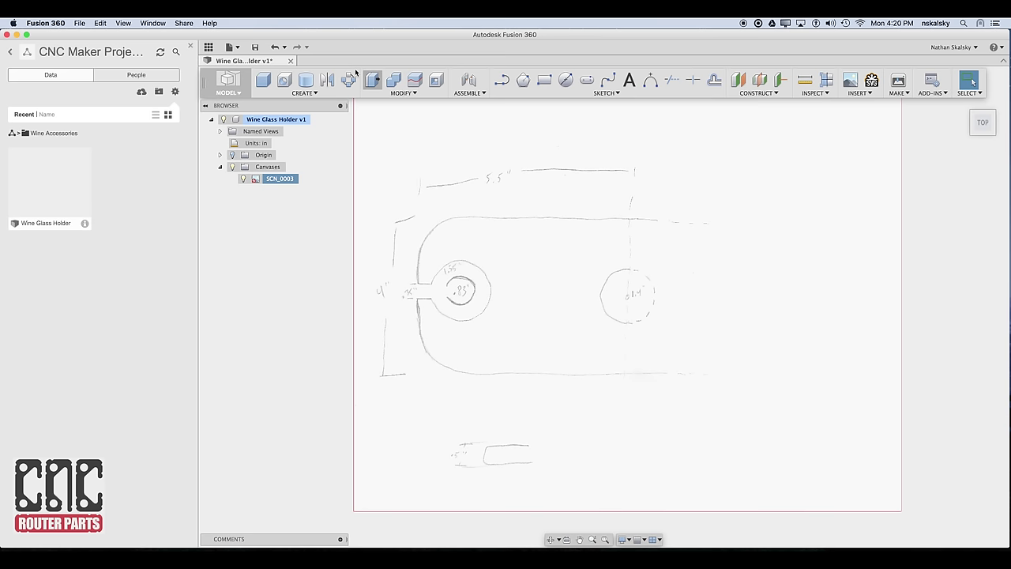
Step: Sketch a 5.5 × 4 in rectangle on the ground plane from the drawing's top-left corner
key("r")
left_click(640, 324)
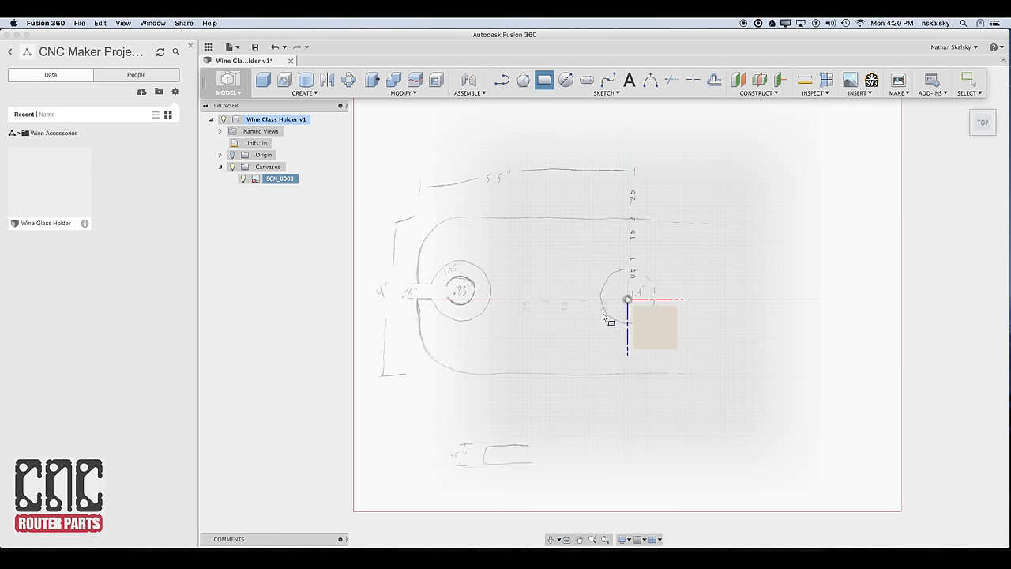
scroll(407, 229, "up", 5)
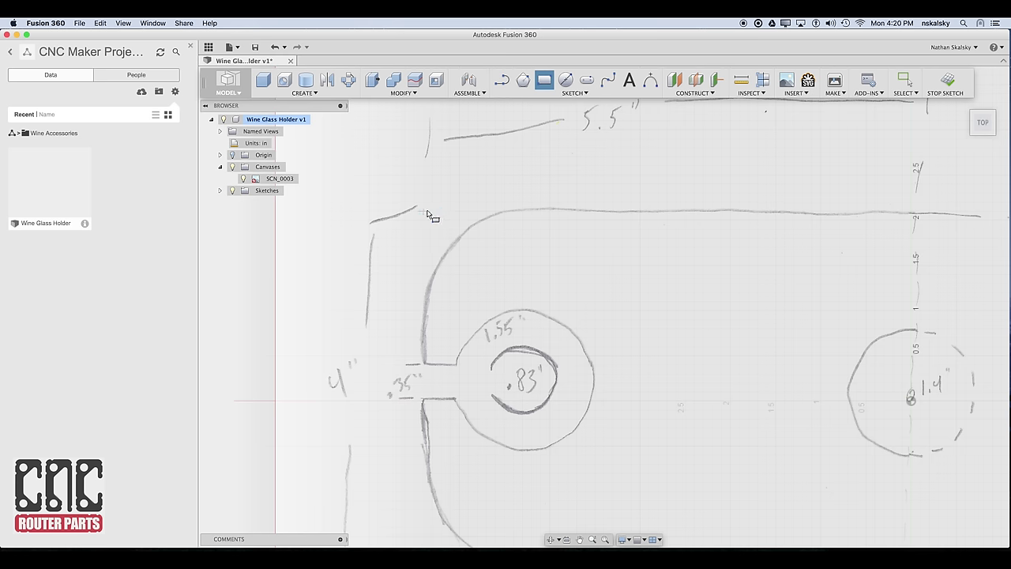
left_click(422, 211)
scroll(700, 355, "down", 3)
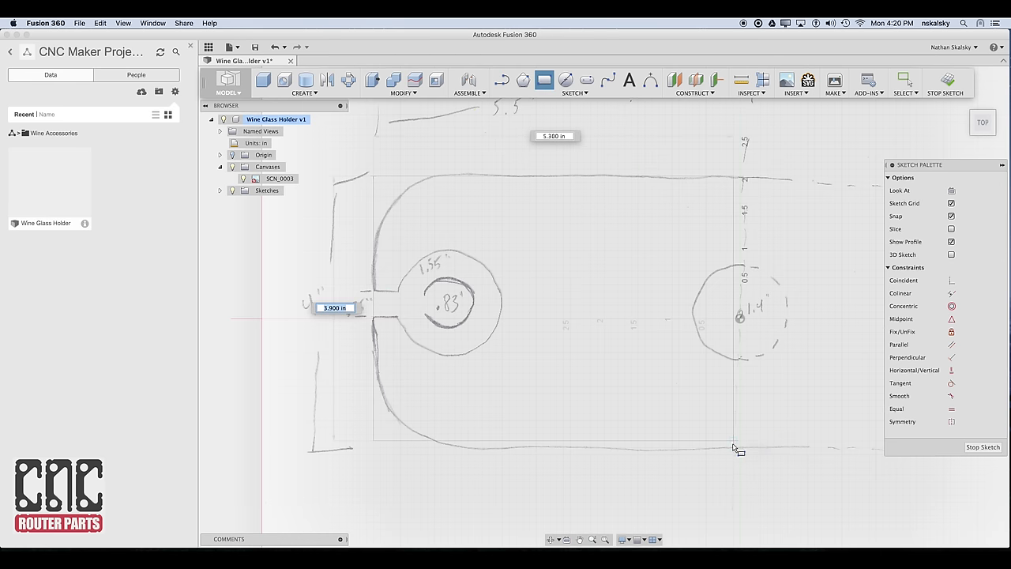
key("Tab")
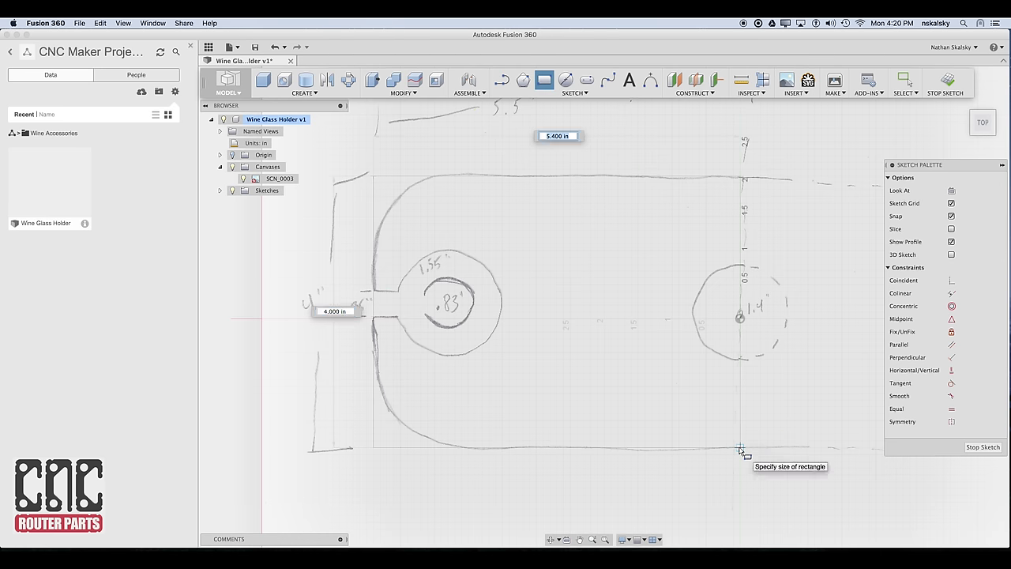
type("5.5")
key("Tab")
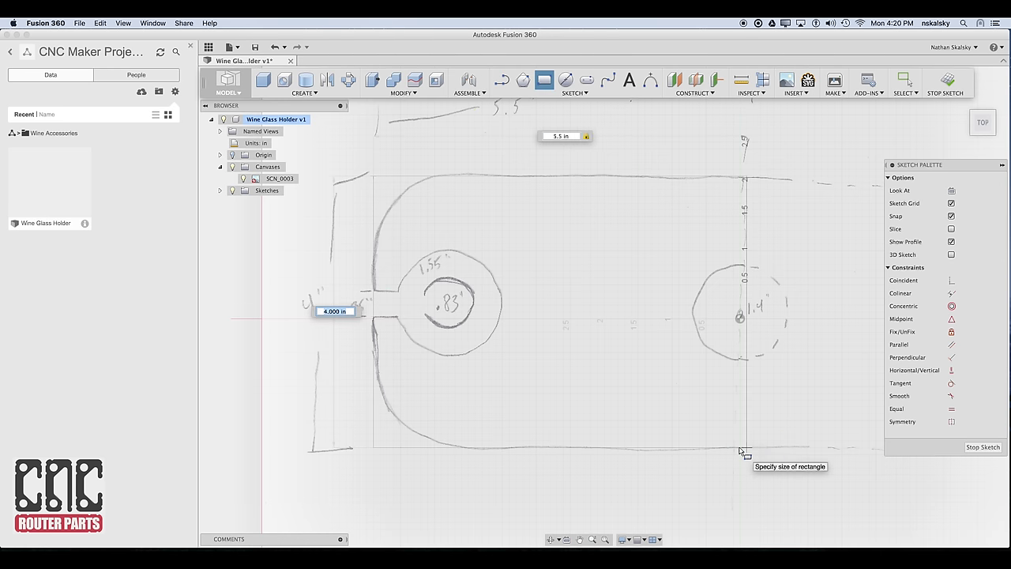
Step: Turn the rectangle into a 0.50 in thick box body and return to Top view
key("Return")
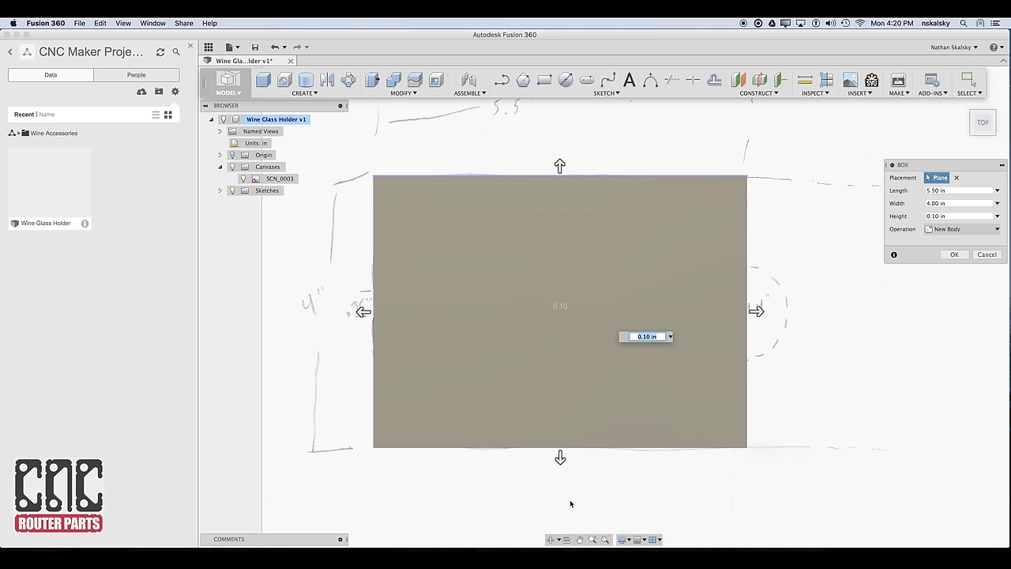
left_click(550, 539)
left_click_drag(569, 442, 561, 358)
key("Escape")
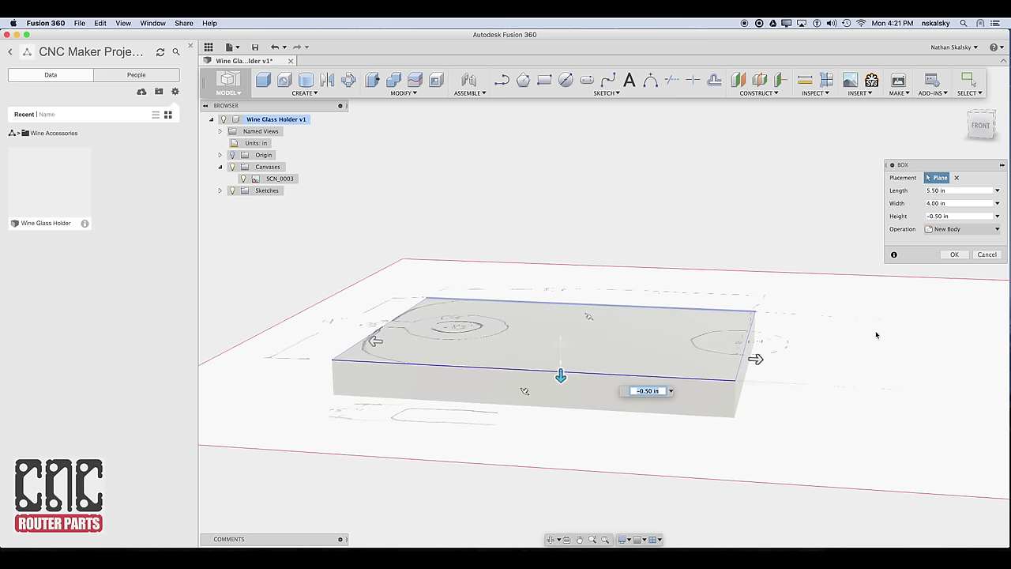
left_click(955, 255)
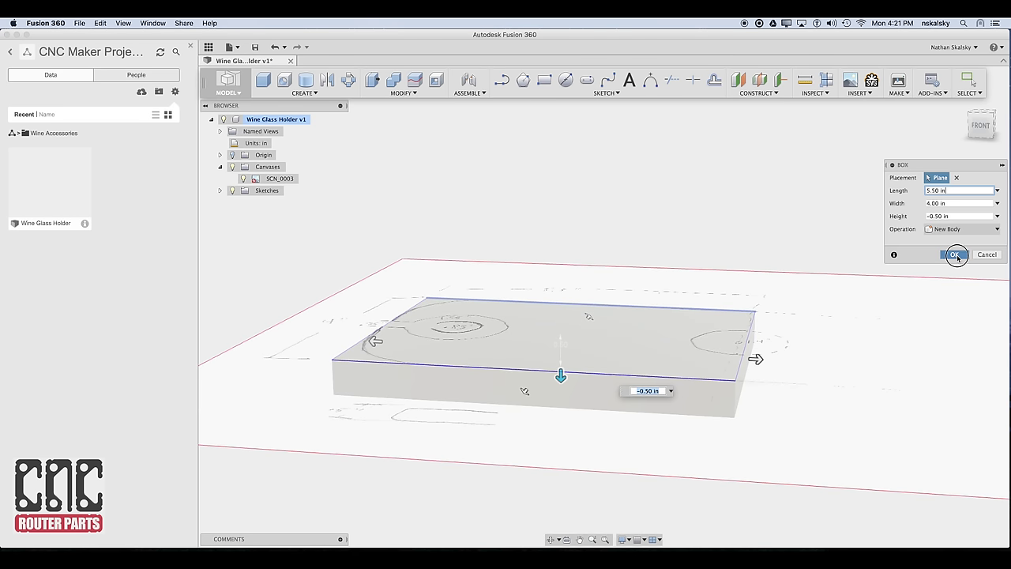
left_click(982, 113)
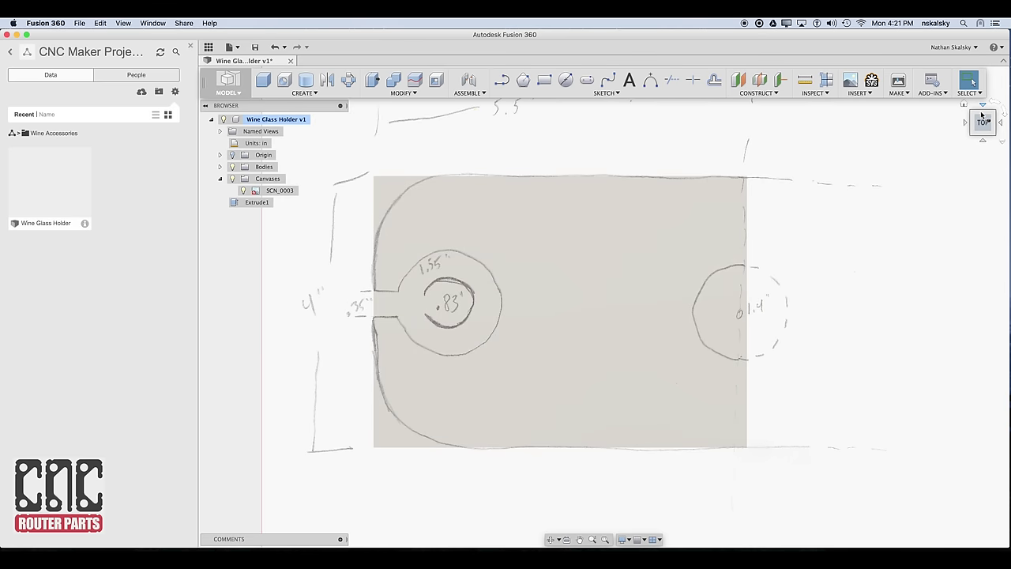
left_click(566, 80)
Step: Draw a 1.40 in circle centred on the block's right edge
left_click(687, 310)
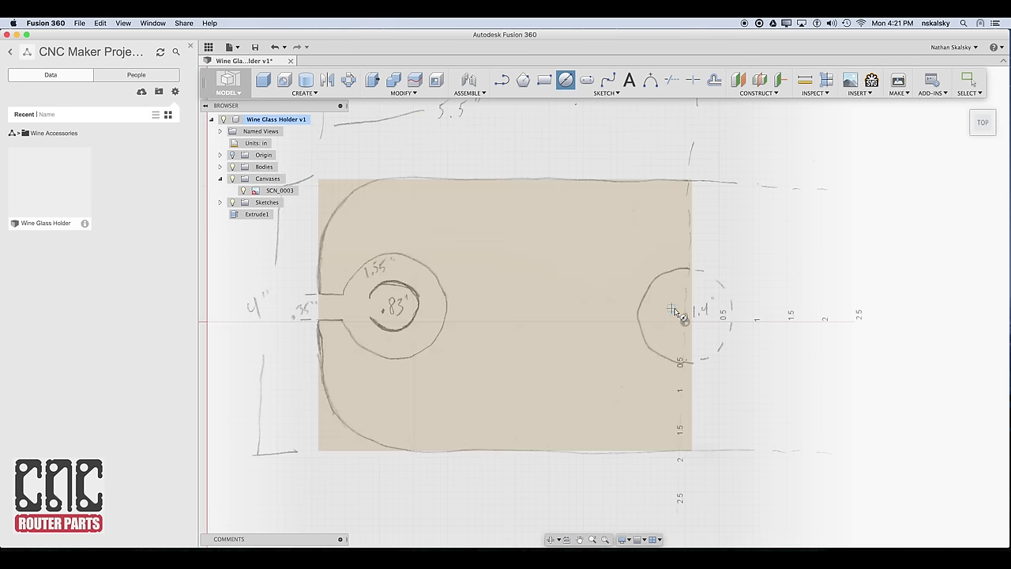
left_click(685, 321)
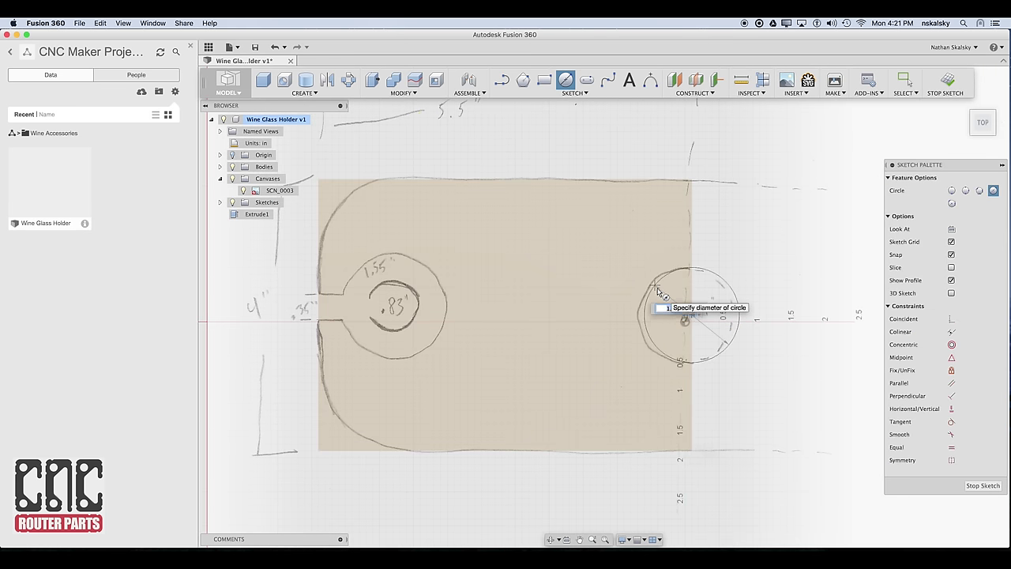
left_click(658, 290)
key("Escape")
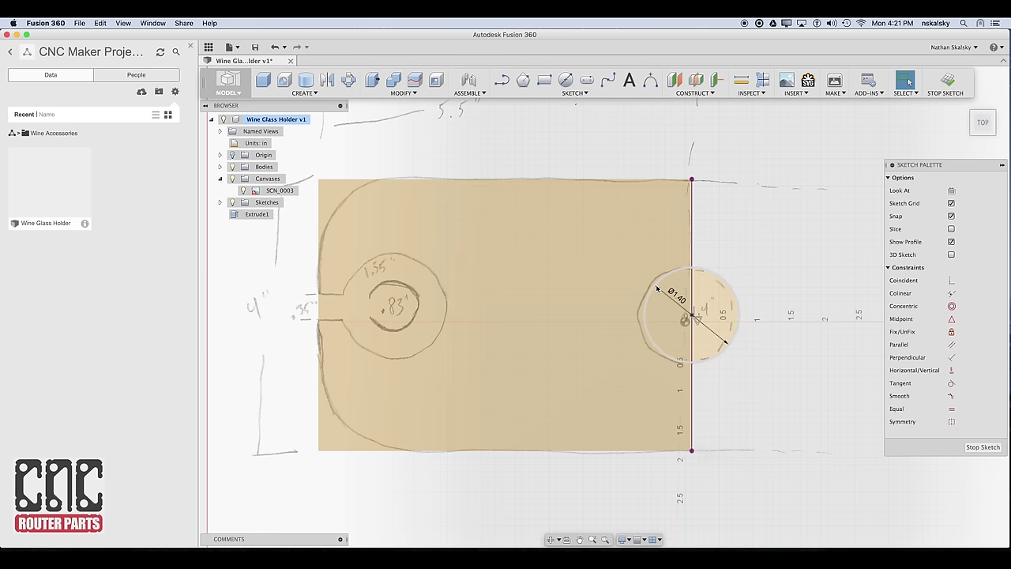
Step: Add a 0.83 in circle in the drawn glass hole and finish the sketch
left_click(565, 82)
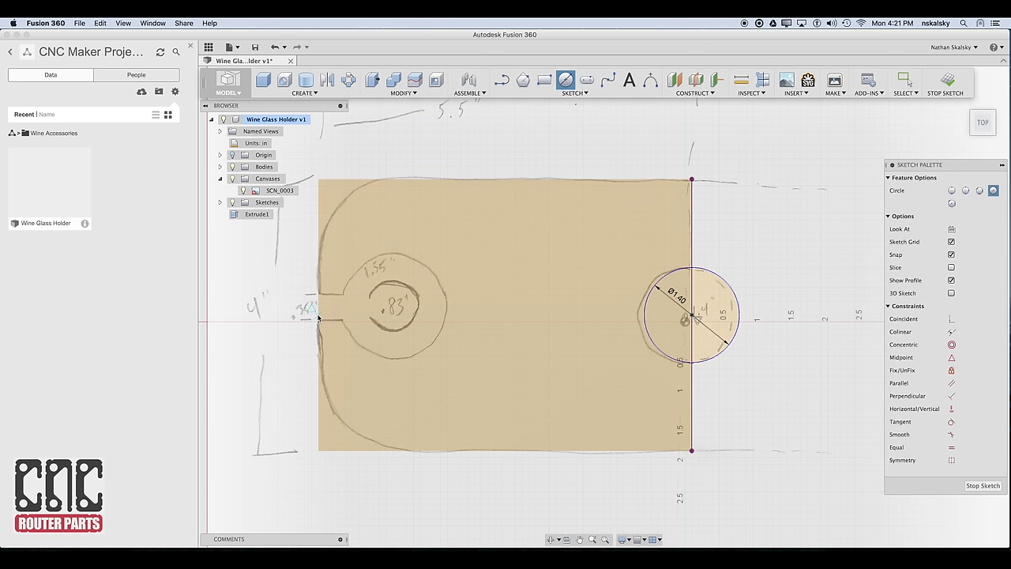
left_click(391, 311)
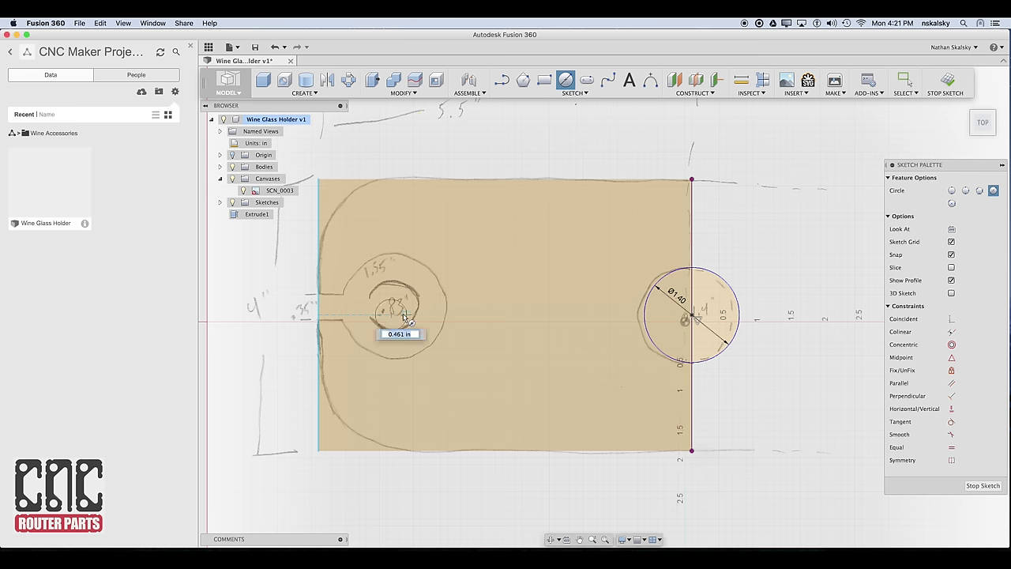
type(".83")
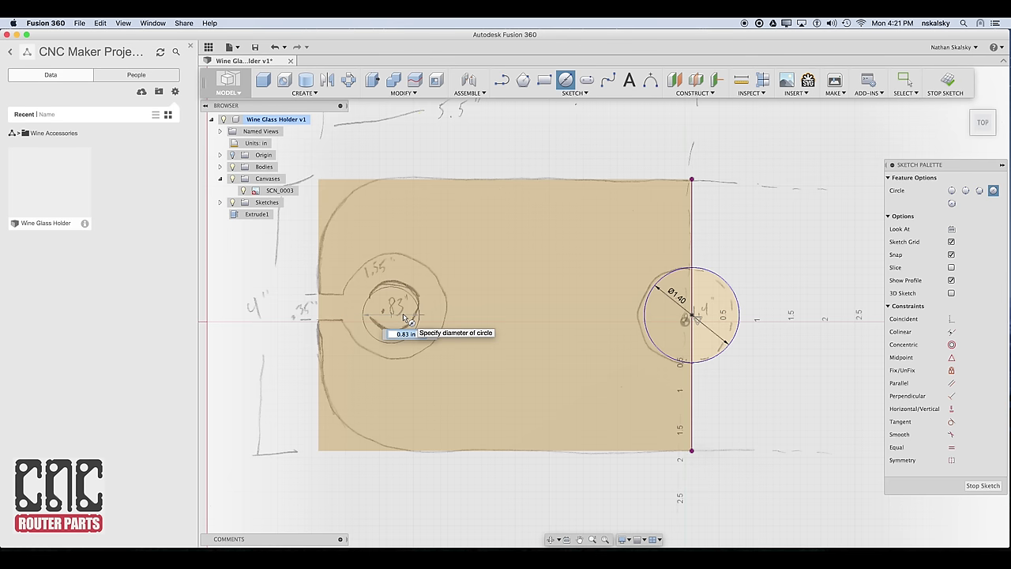
key("Return")
key("Escape")
left_click(983, 448)
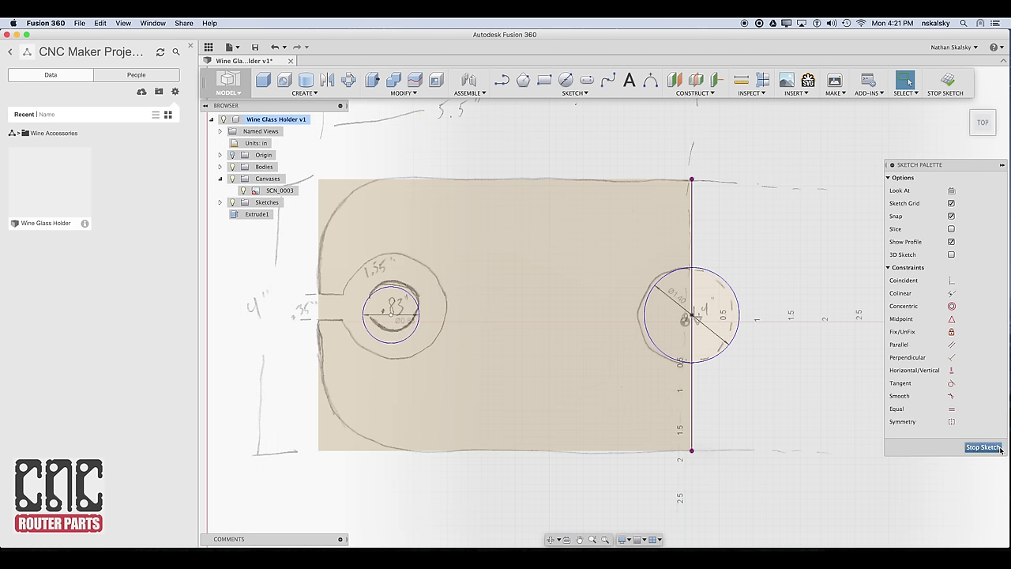
left_click(401, 327)
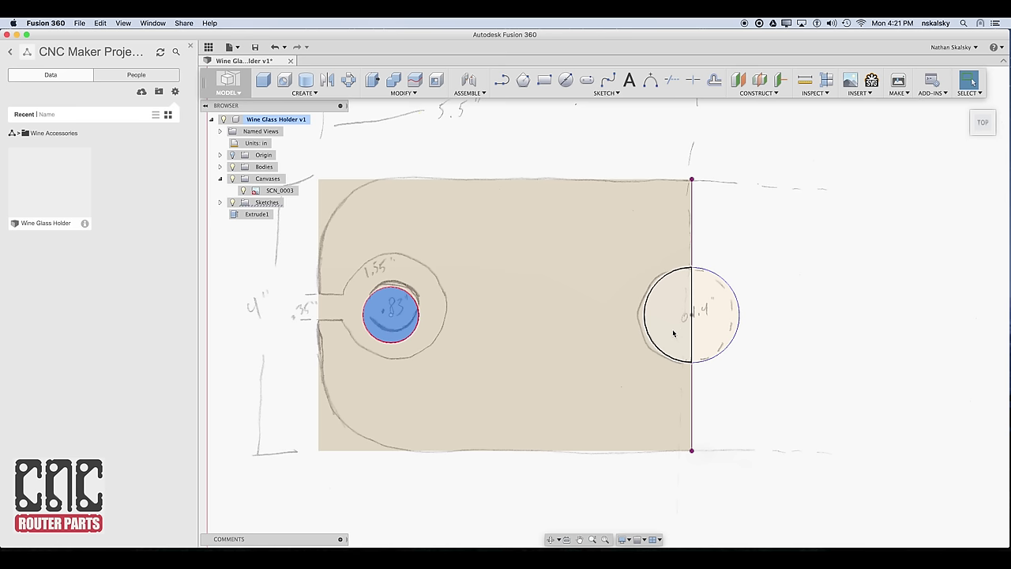
Step: Extrude-cut the 0.83 in hole and the 1.40 in right-edge notch into the block
left_click(671, 333, "shift")
right_click(670, 332)
left_click(660, 374)
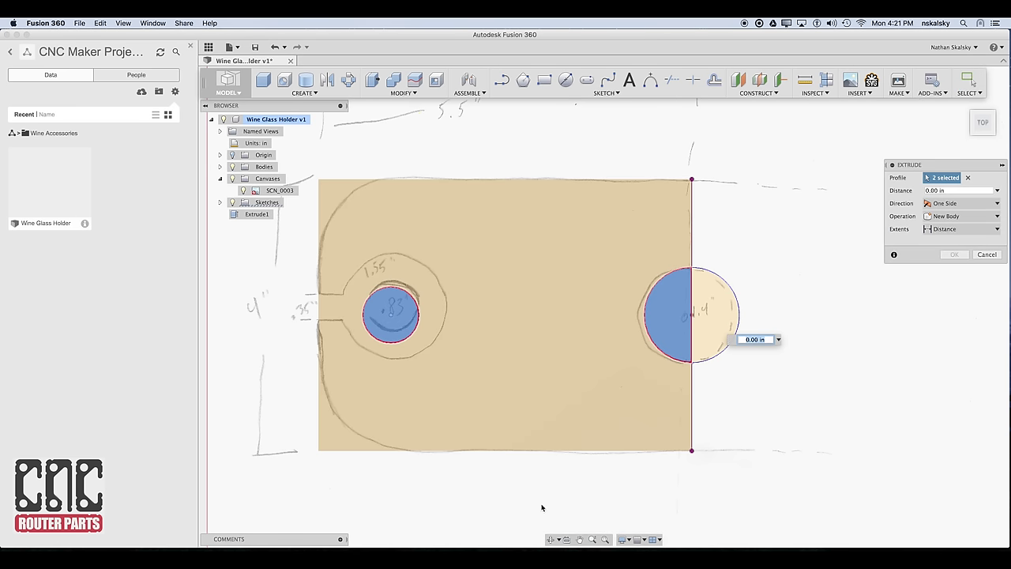
left_click(551, 539)
left_click_drag(578, 384, 580, 327)
key("Escape")
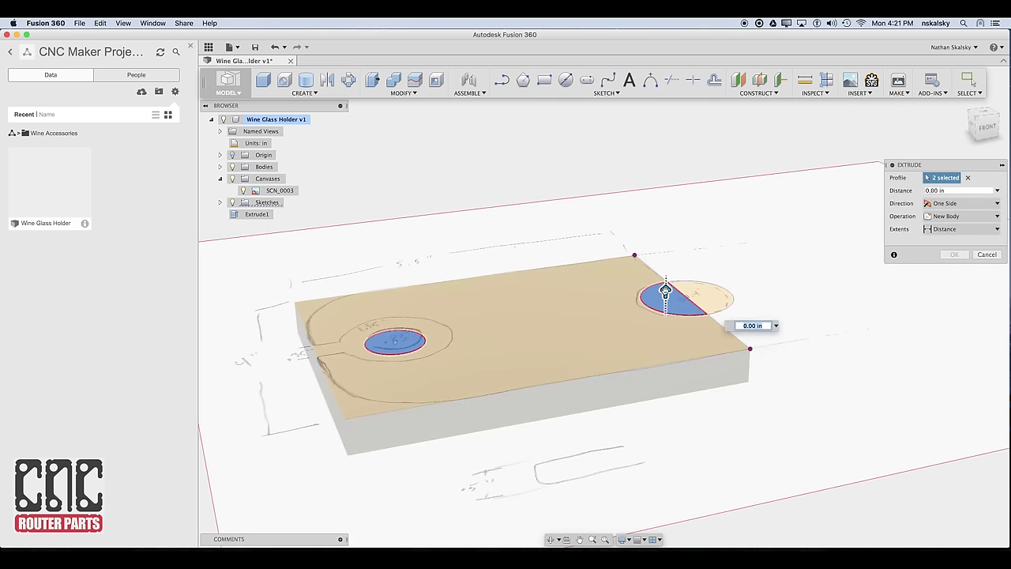
left_click_drag(669, 293, 668, 384)
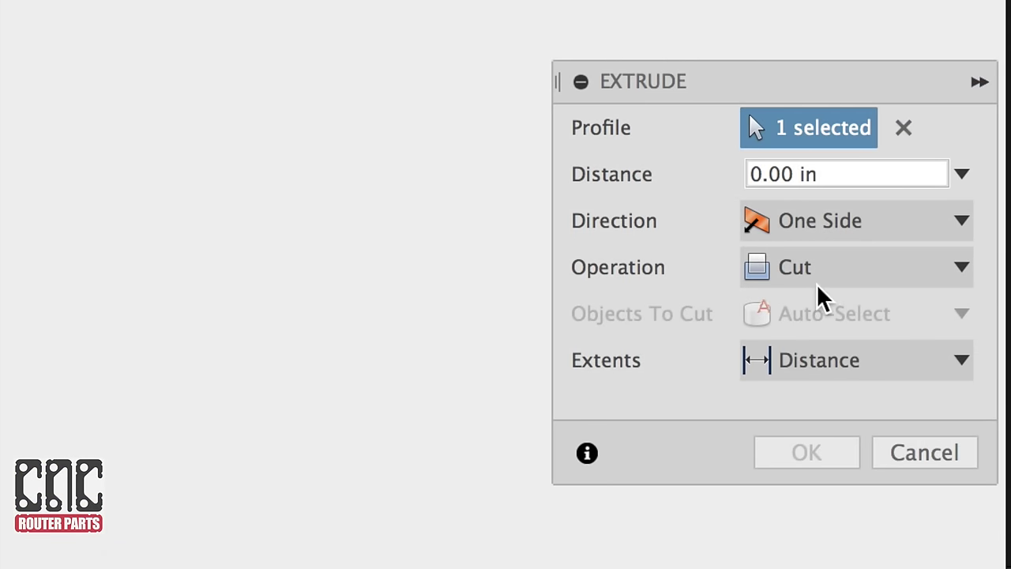
left_click(829, 272)
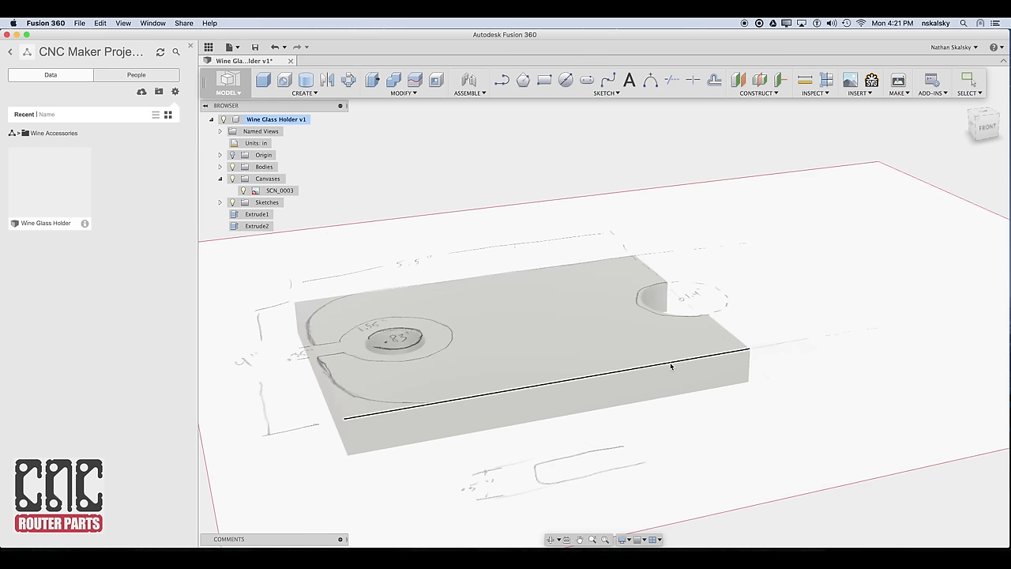
key("Escape")
Step: Chamfer the glass hole's top edge at 0.35 in using the Two distances type
left_click(986, 116)
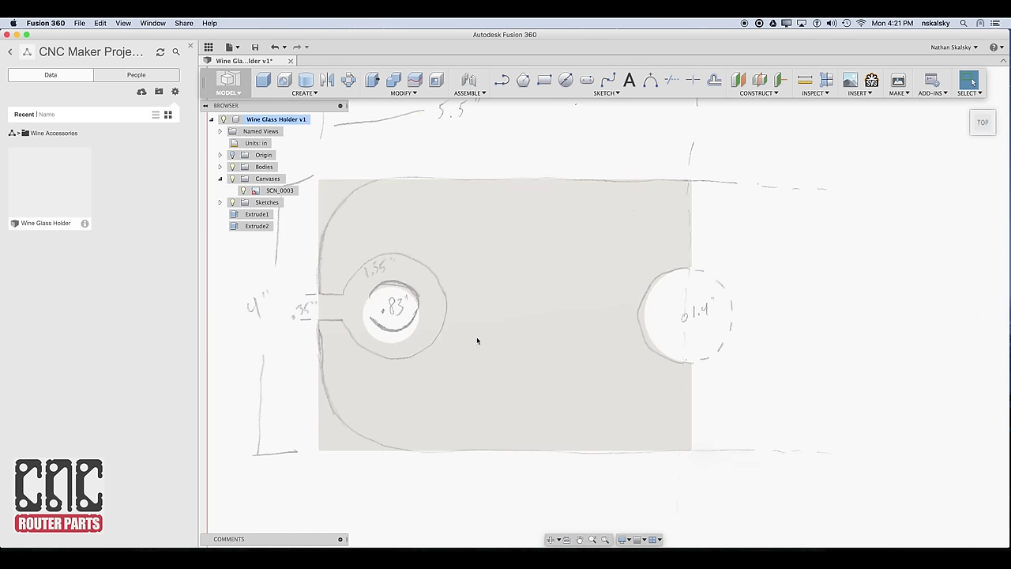
right_click(416, 330)
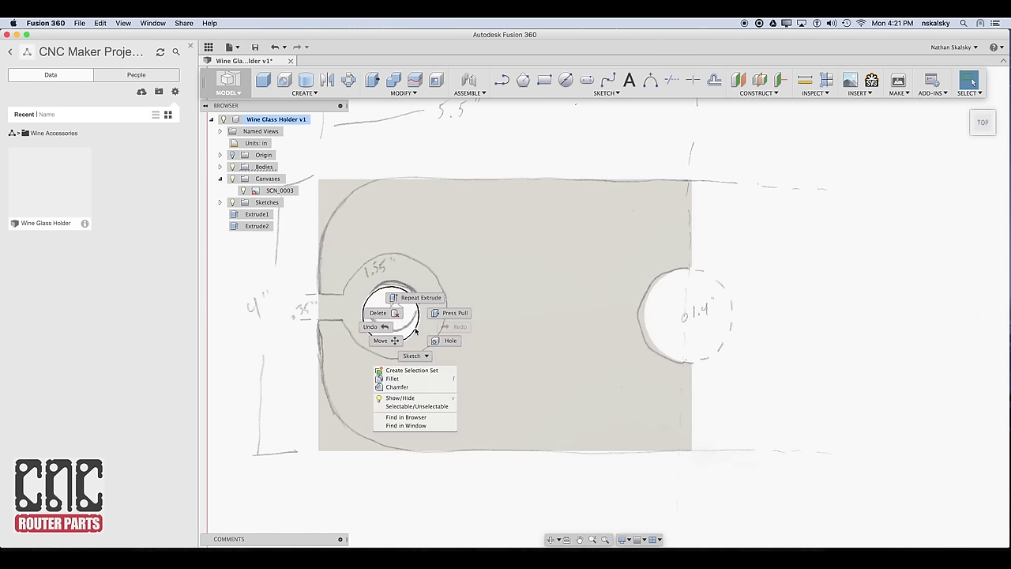
left_click(415, 387)
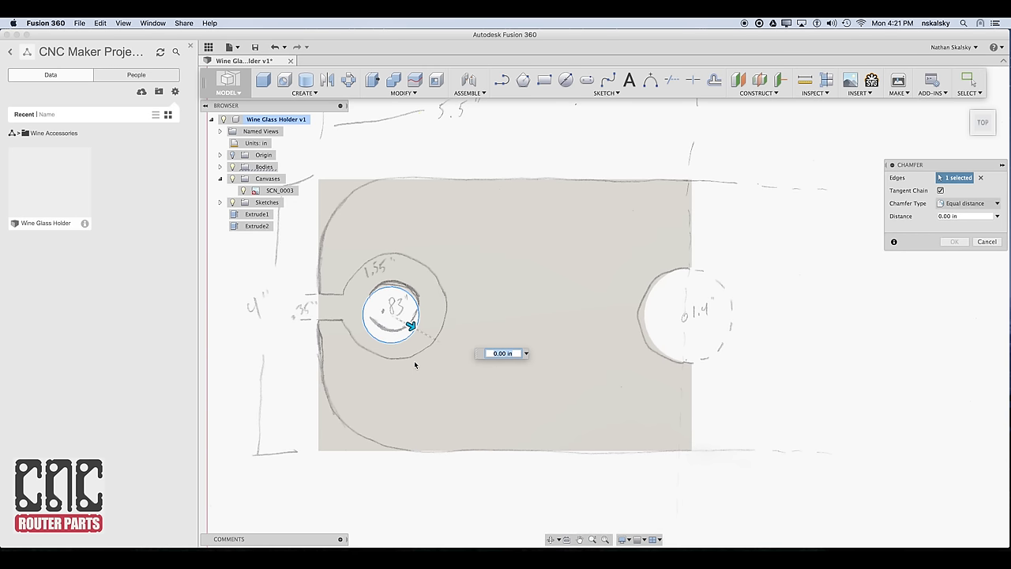
left_click_drag(410, 325, 423, 332)
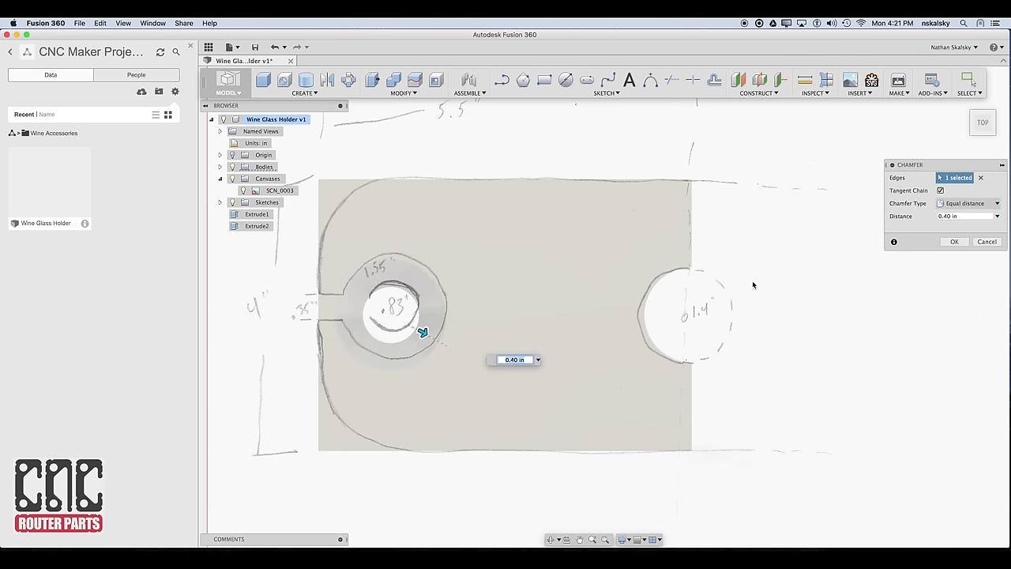
key("BackSpace")
type(".35")
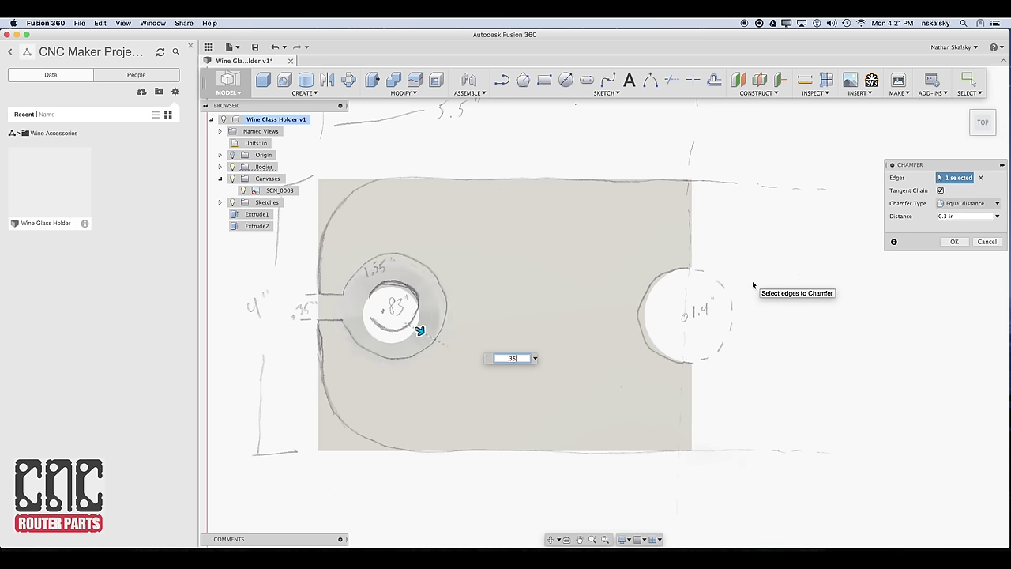
left_click(969, 203)
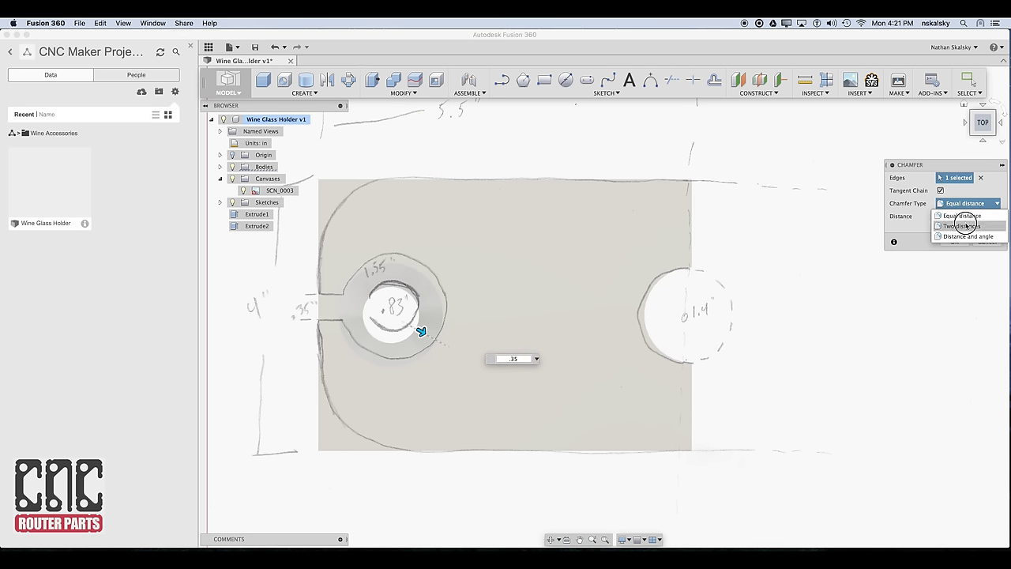
left_click(963, 226)
Step: Inspect the chamfered hole in perspective, confirm the chamfer, and return to the top view
left_click(555, 544)
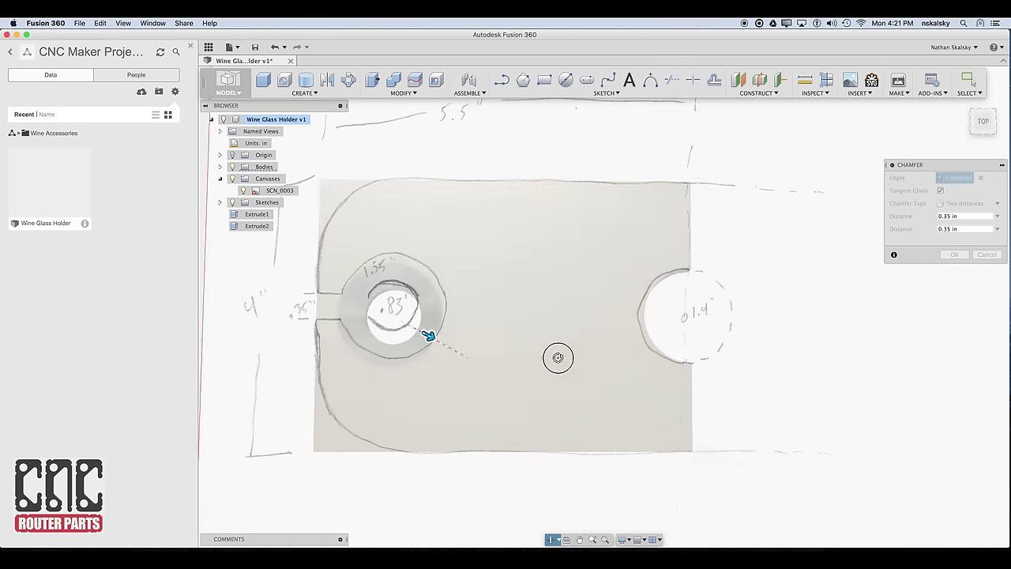
left_click_drag(556, 356, 577, 324)
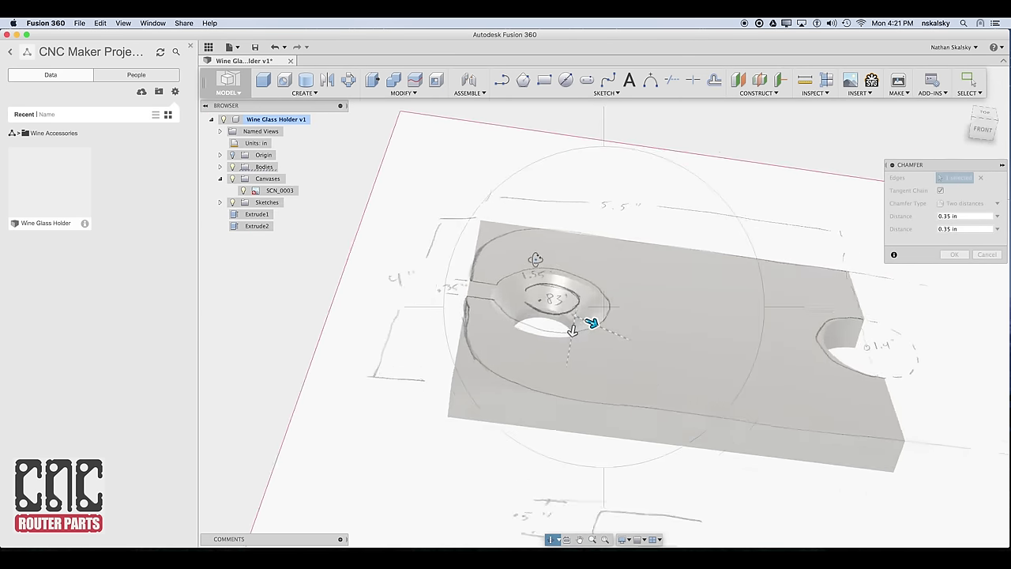
scroll(613, 411, "up", 5)
left_click_drag(615, 407, 622, 423)
key("Escape")
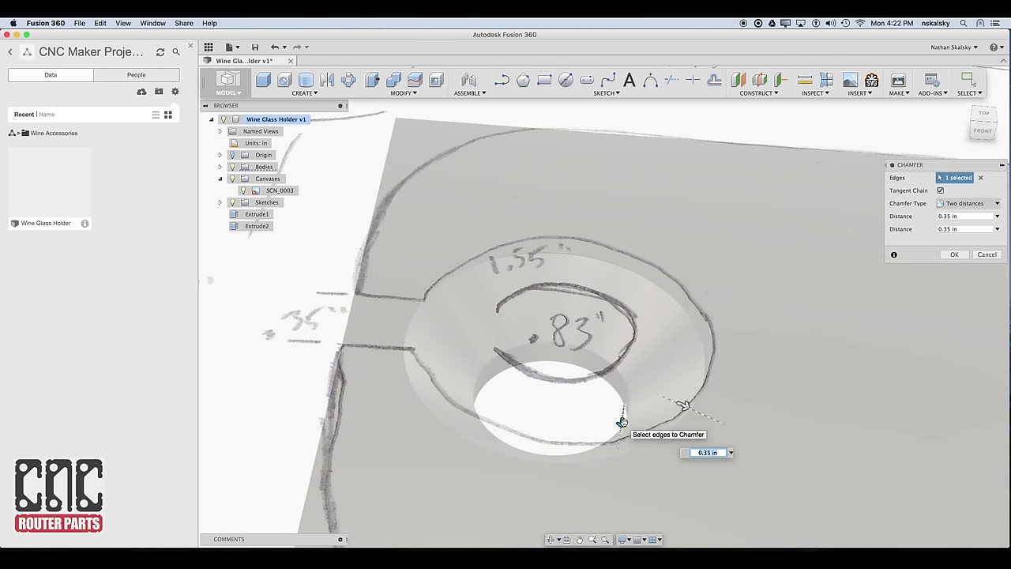
key("Return")
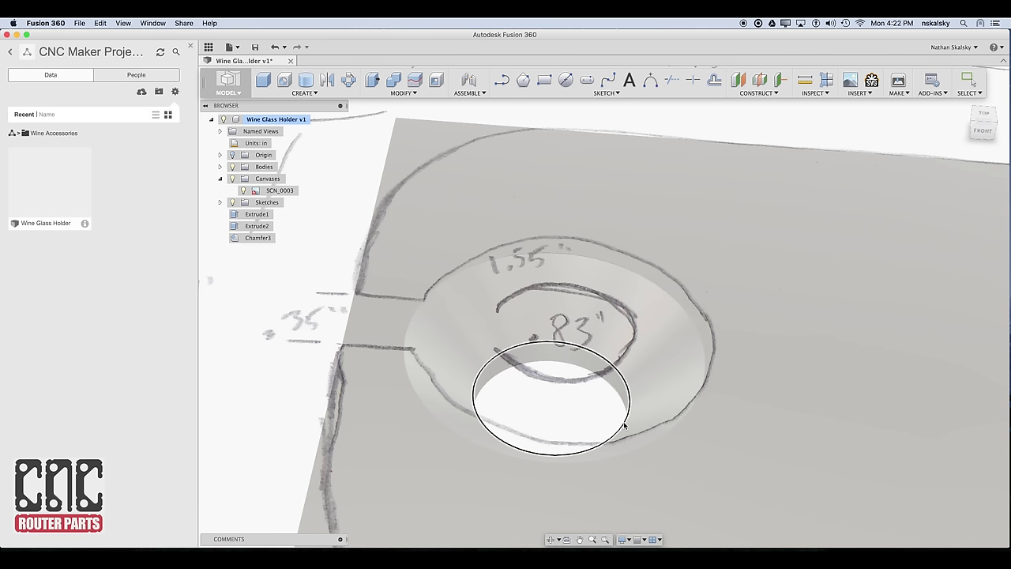
scroll(621, 417, "down", 5)
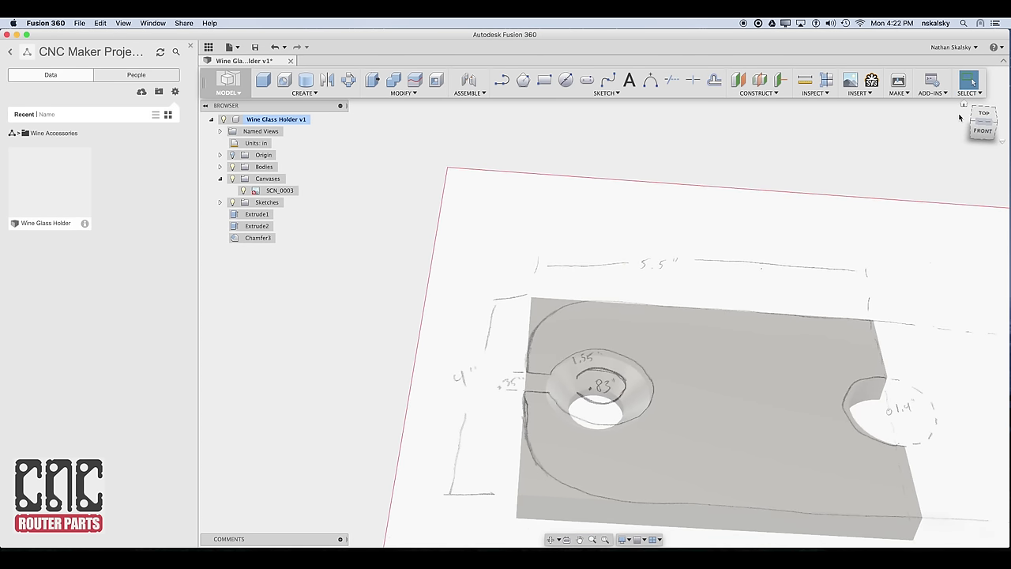
left_click(984, 115)
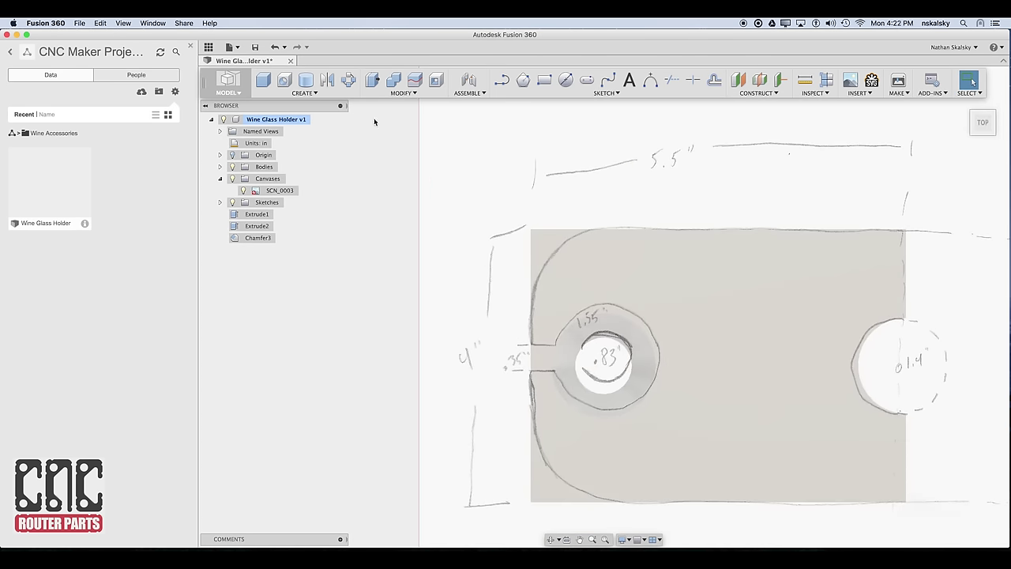
Step: Draw the slot rectangle from the plate's left edge with a 0.3 half-width and raise it into a box
left_click(543, 80)
left_click(920, 395)
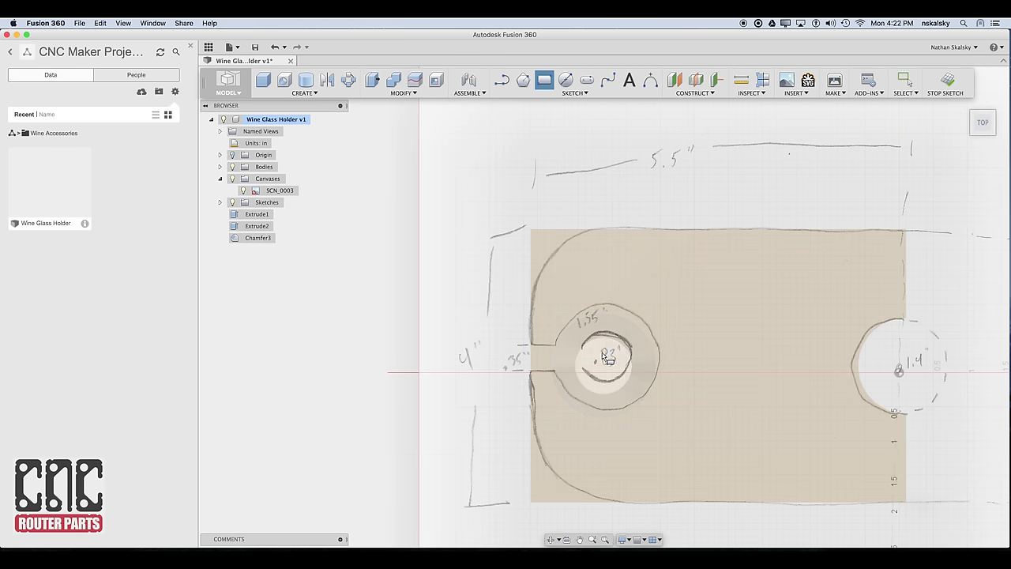
left_click(605, 369)
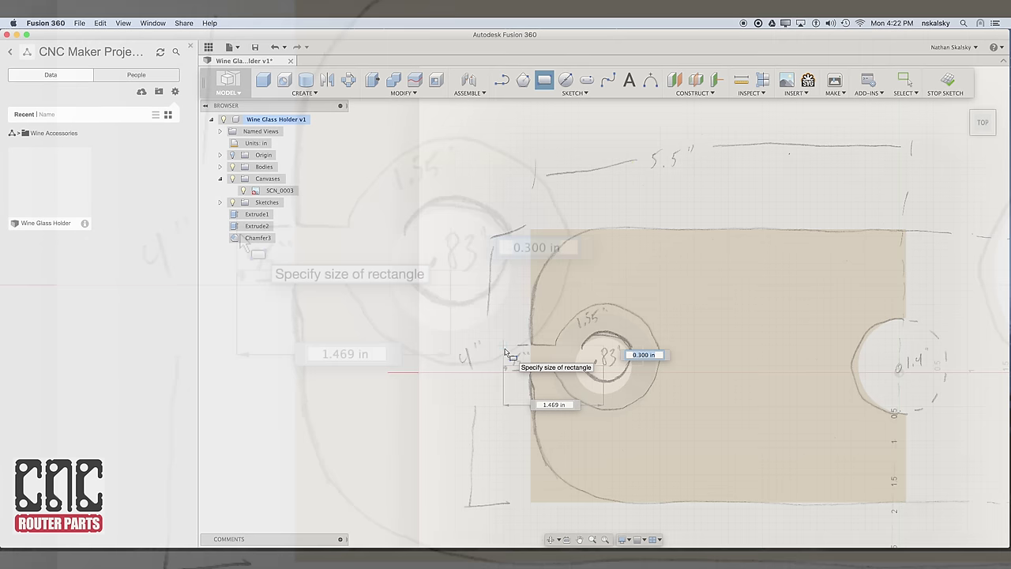
type(".35/2")
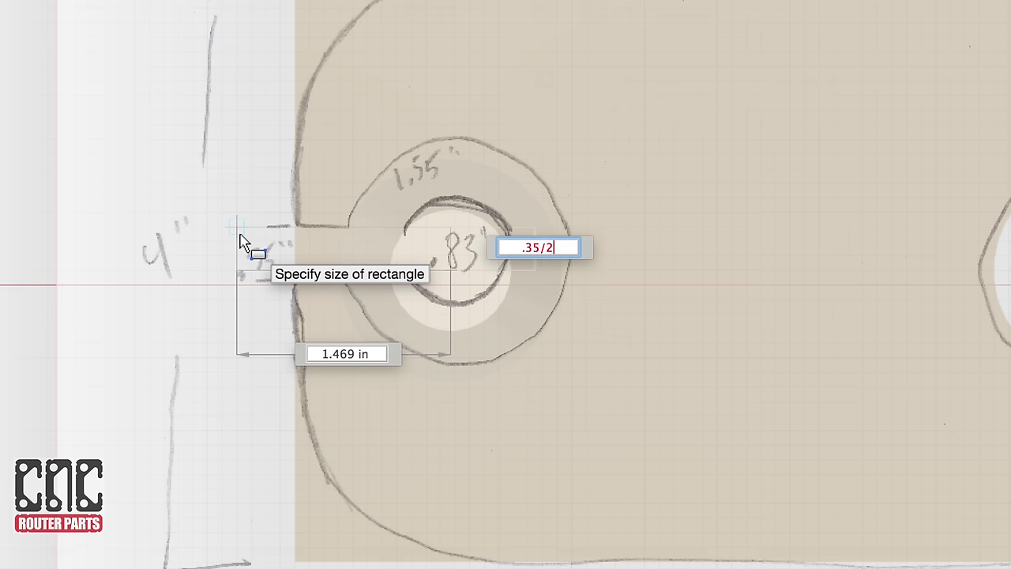
key("Tab")
key("Tab")
key("Tab")
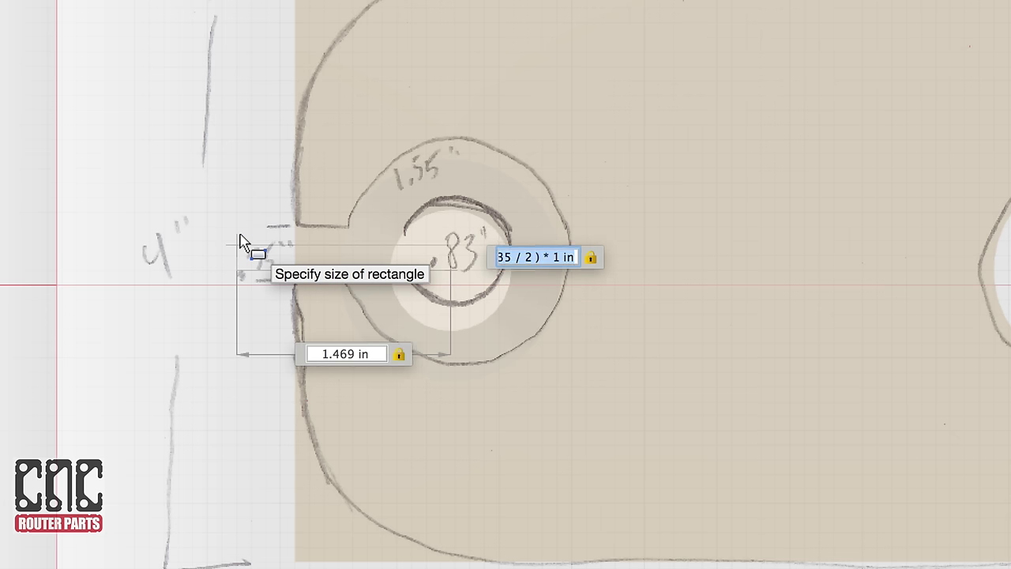
key("Return")
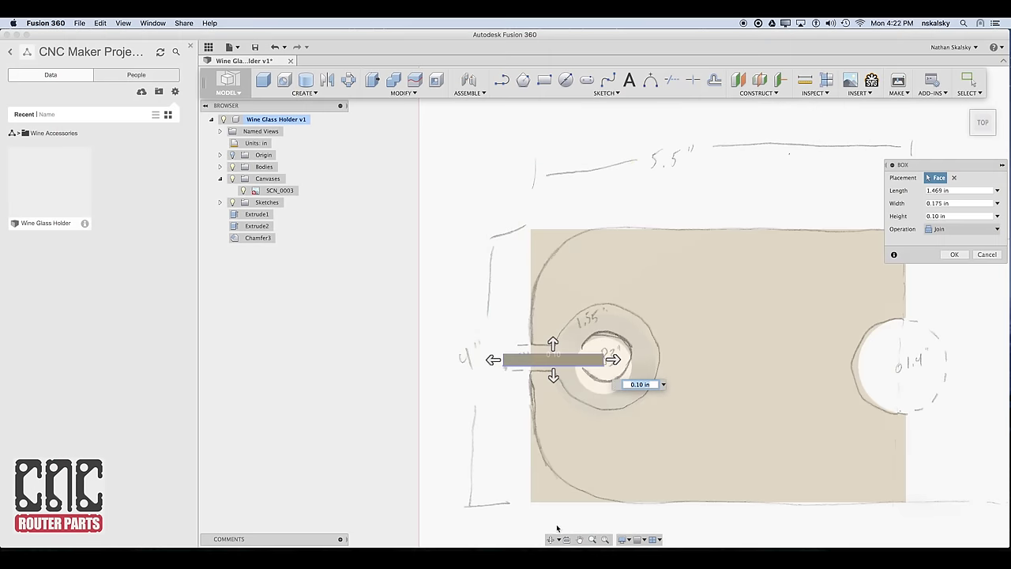
Step: Widen the cut box to 0.35 in and confirm the slot cut into the glass hole
left_click(551, 541)
left_click_drag(588, 355, 573, 462)
key("Escape")
left_click_drag(577, 422, 580, 433)
scroll(576, 430, "up", 5)
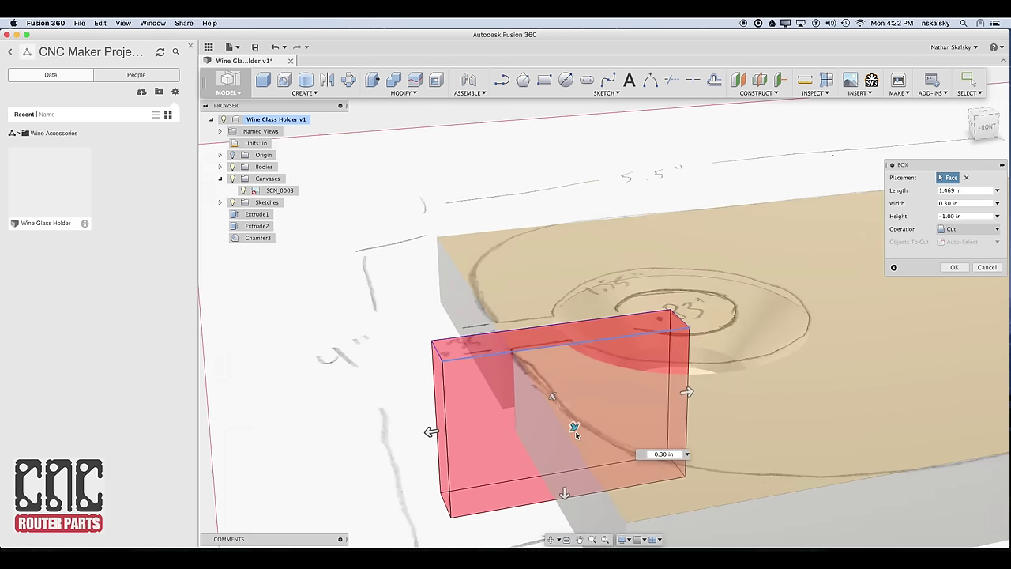
left_click_drag(572, 423, 576, 429)
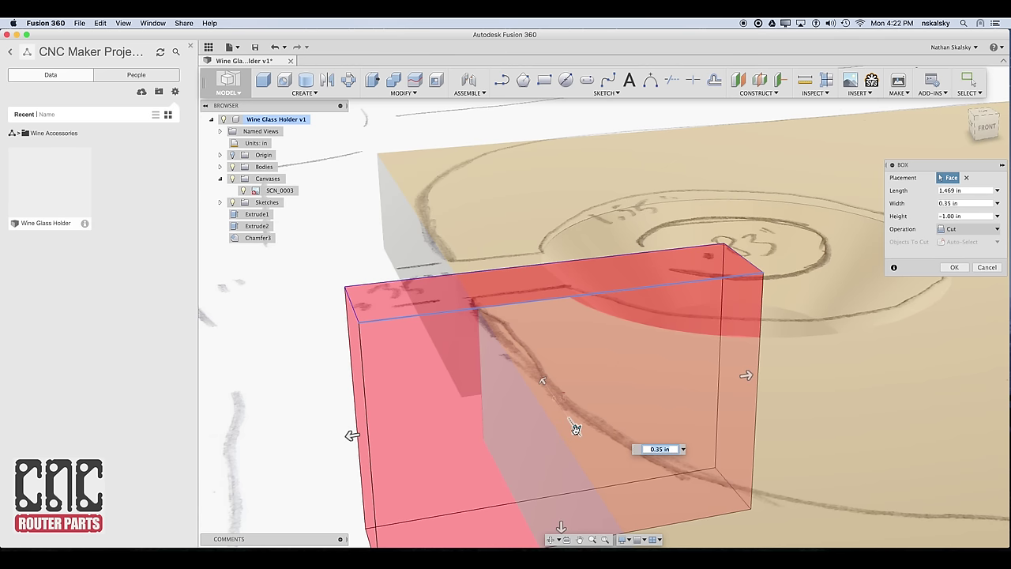
key("Return")
scroll(575, 429, "down", 5)
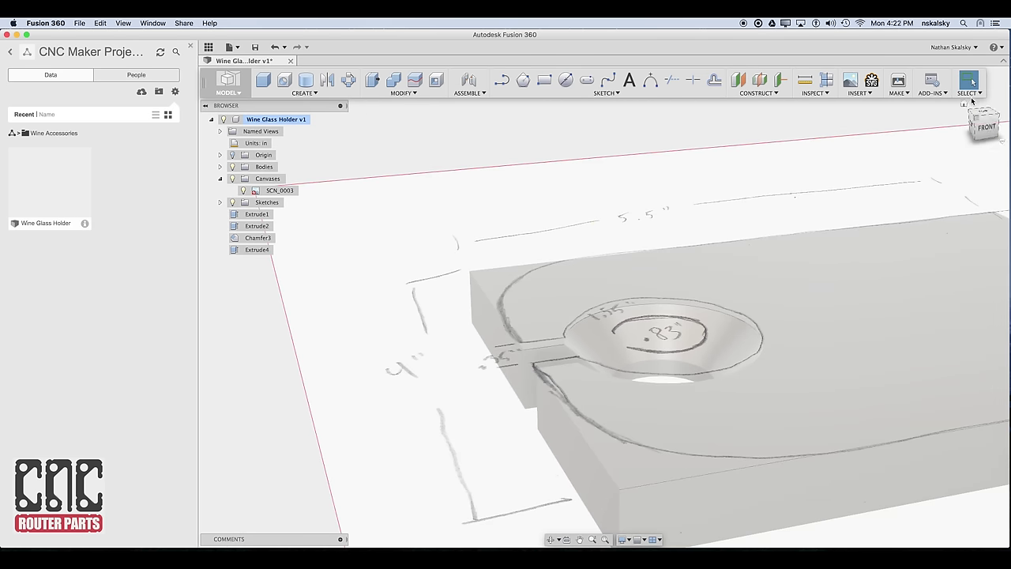
Step: Fillet the plate's slotted end edge with a 1.20 in radius
left_click(982, 113)
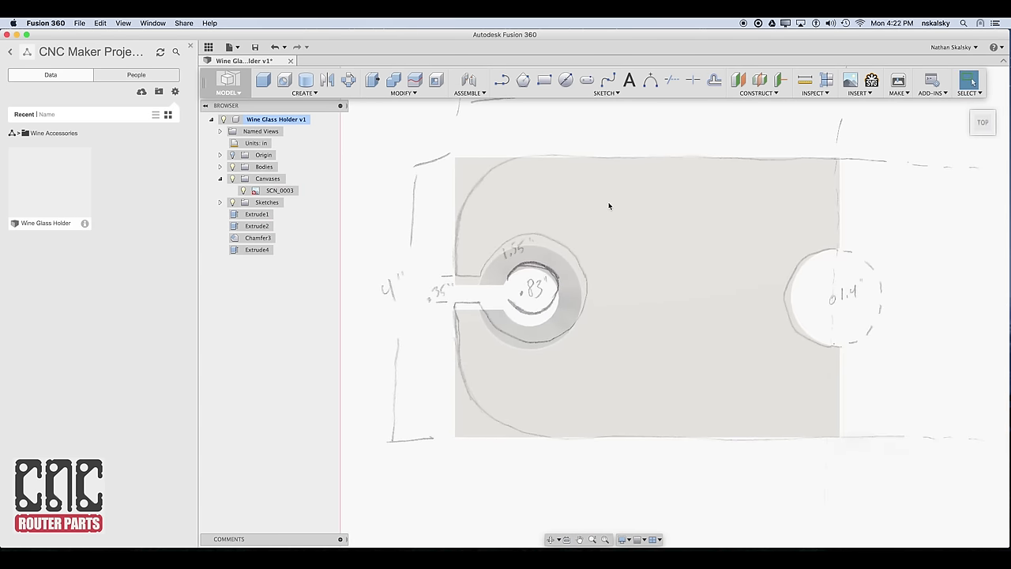
middle_click_drag(609, 267, 621, 435, "shift")
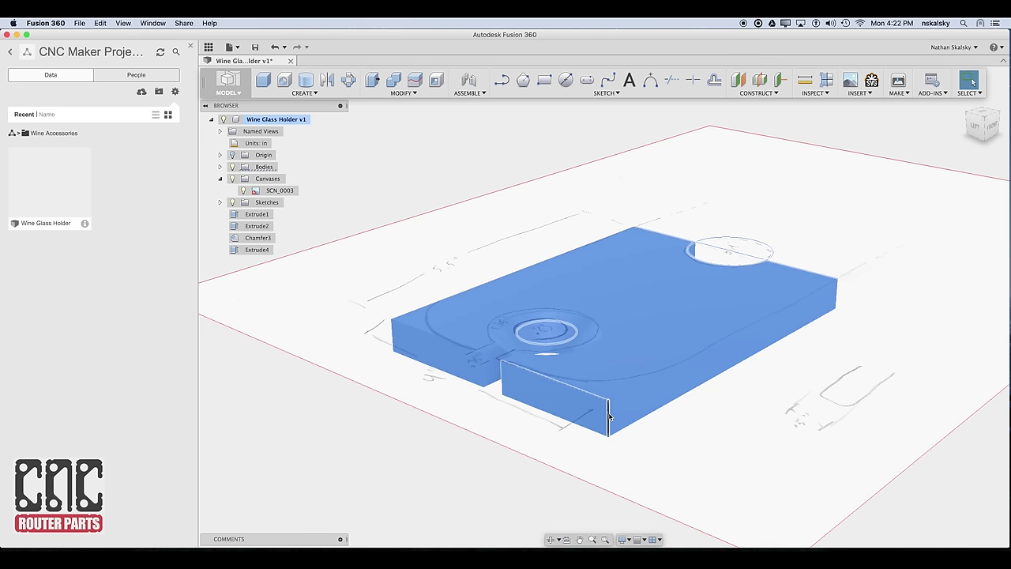
right_click(391, 332)
left_click(386, 381)
left_click_drag(384, 328, 420, 327)
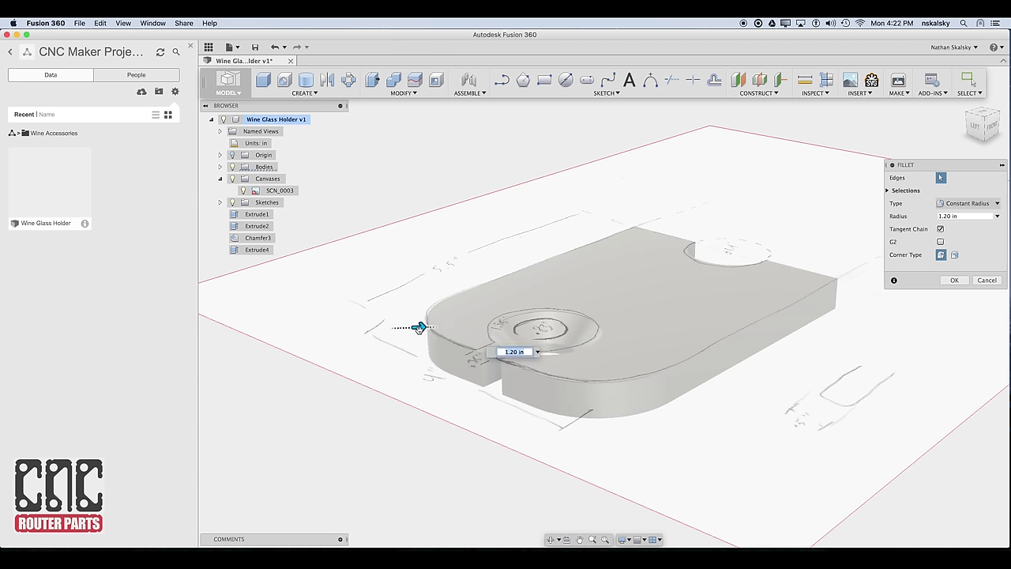
key("Return")
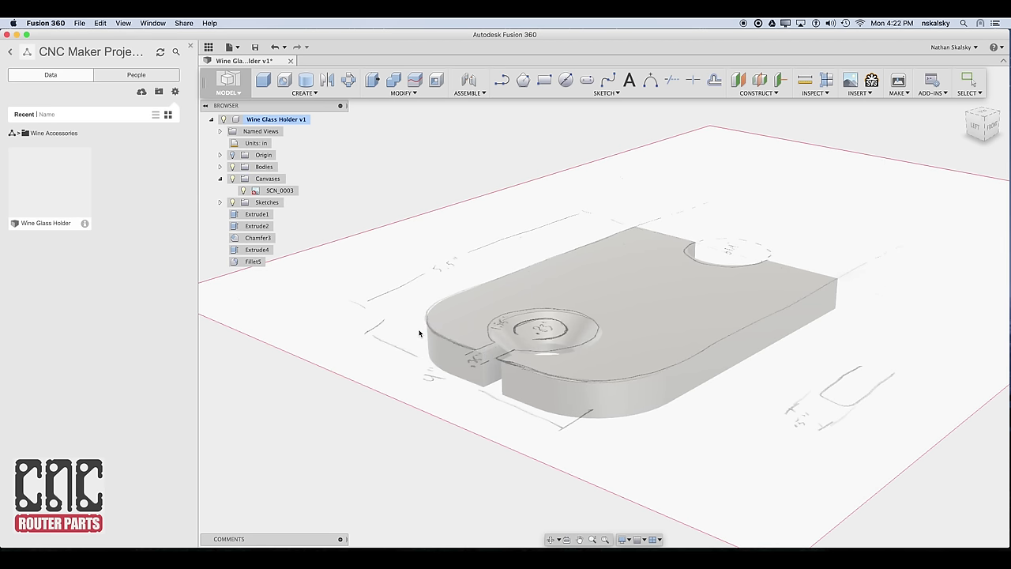
Step: Hide the reference sketch image and select the five outer top edges of the plate
scroll(634, 324, "up", 2)
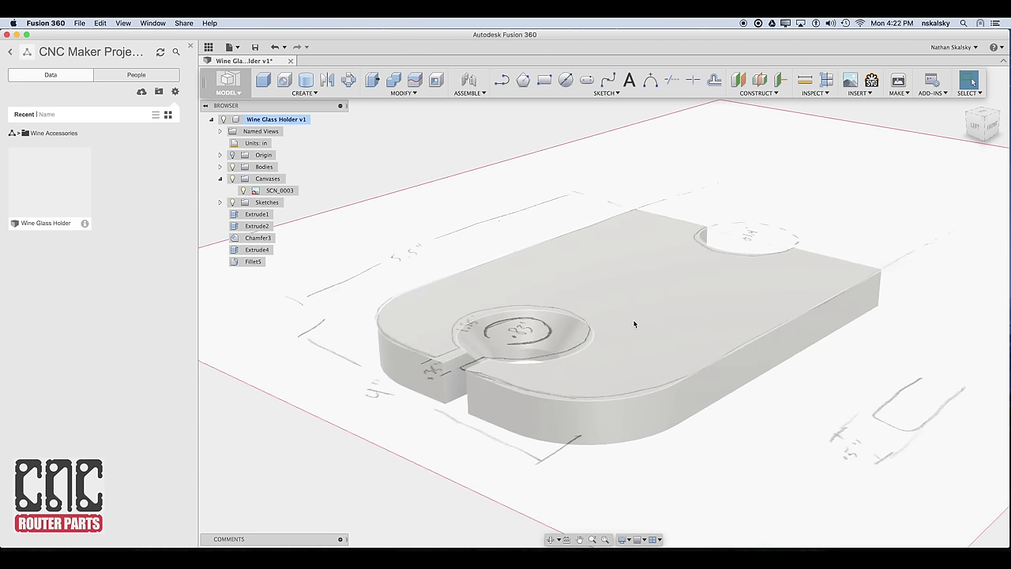
left_click(232, 180)
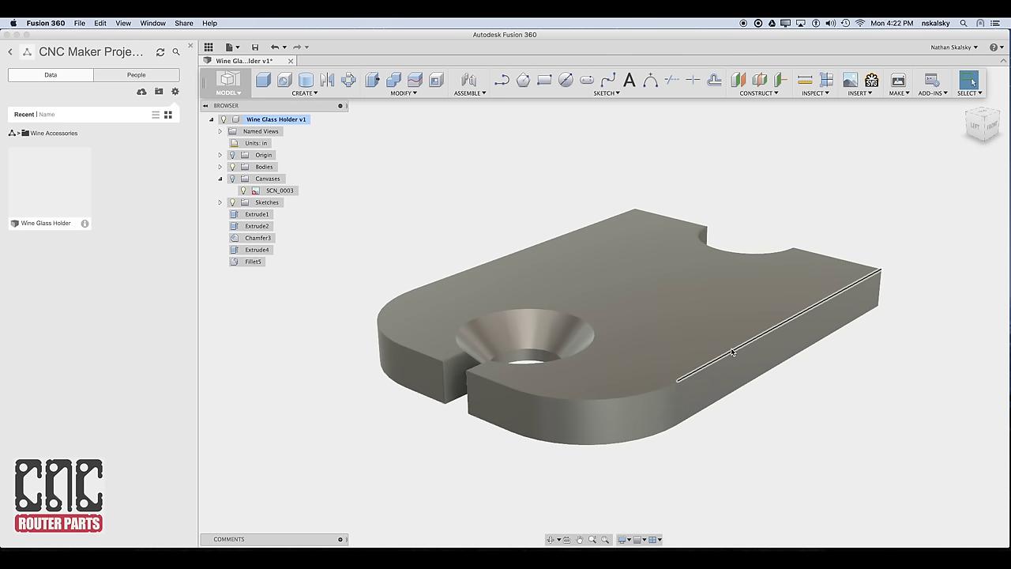
left_click(679, 380)
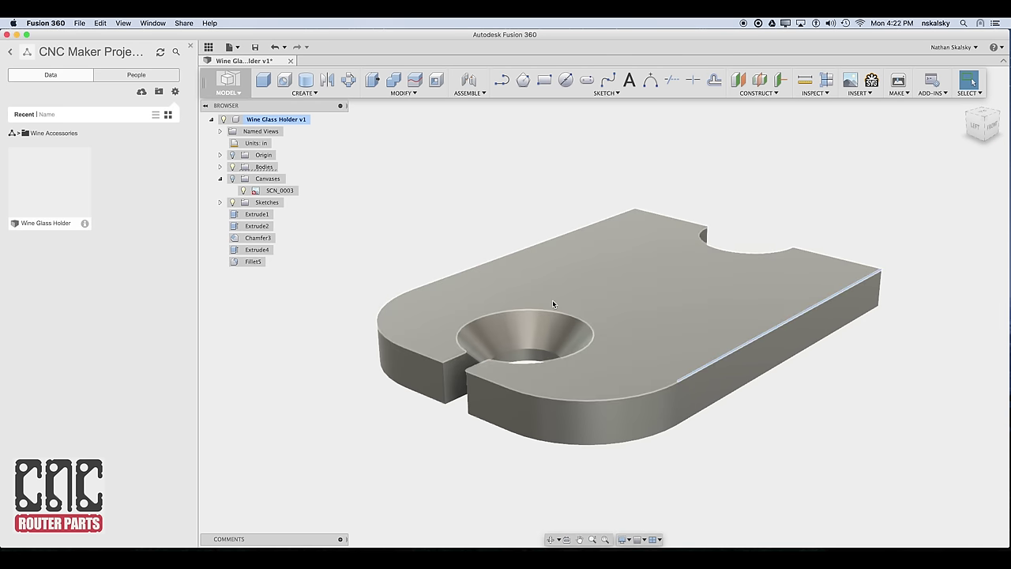
left_click(514, 253, "shift")
left_click(380, 334, "shift")
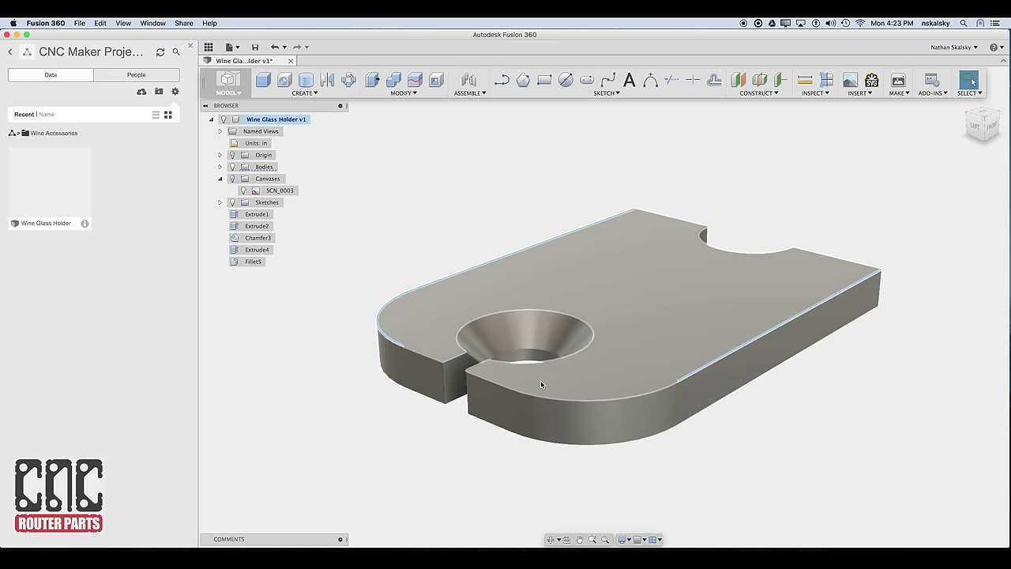
left_click(553, 402, "shift")
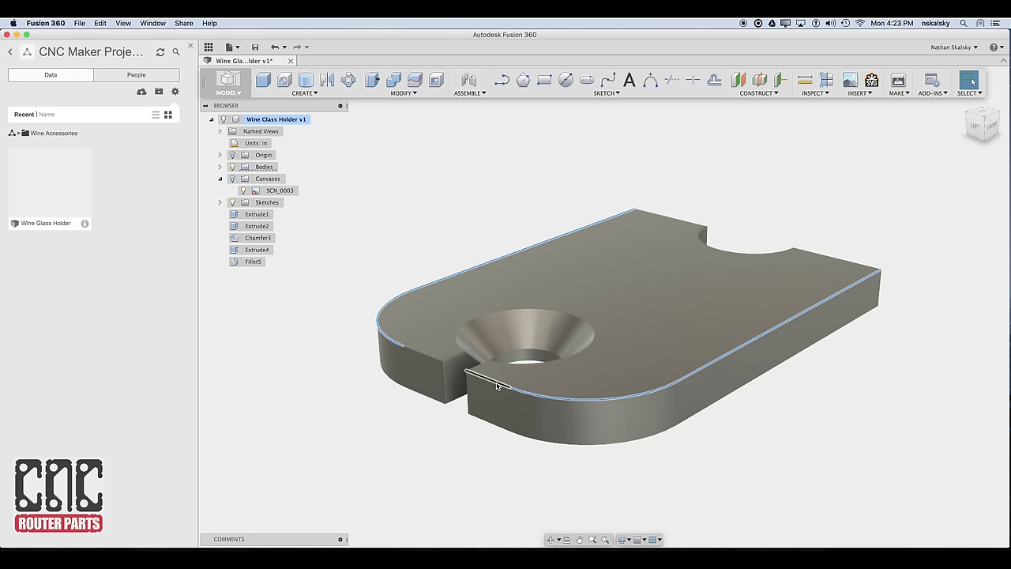
left_click(431, 358, "shift")
Step: Fillet the selected top edges with a 0.15 in radius
right_click(431, 359)
left_click(429, 413)
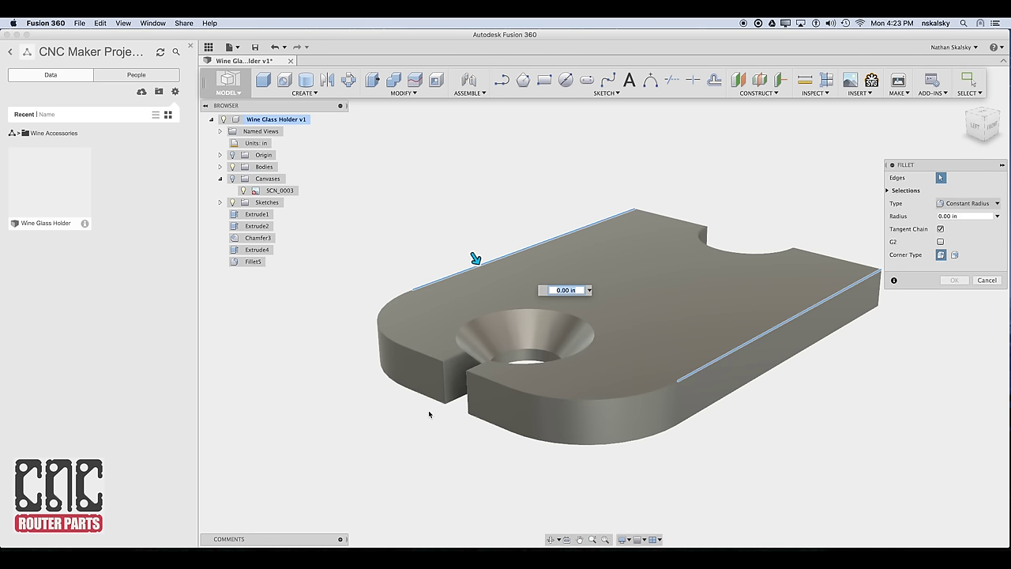
left_click_drag(474, 254, 477, 263)
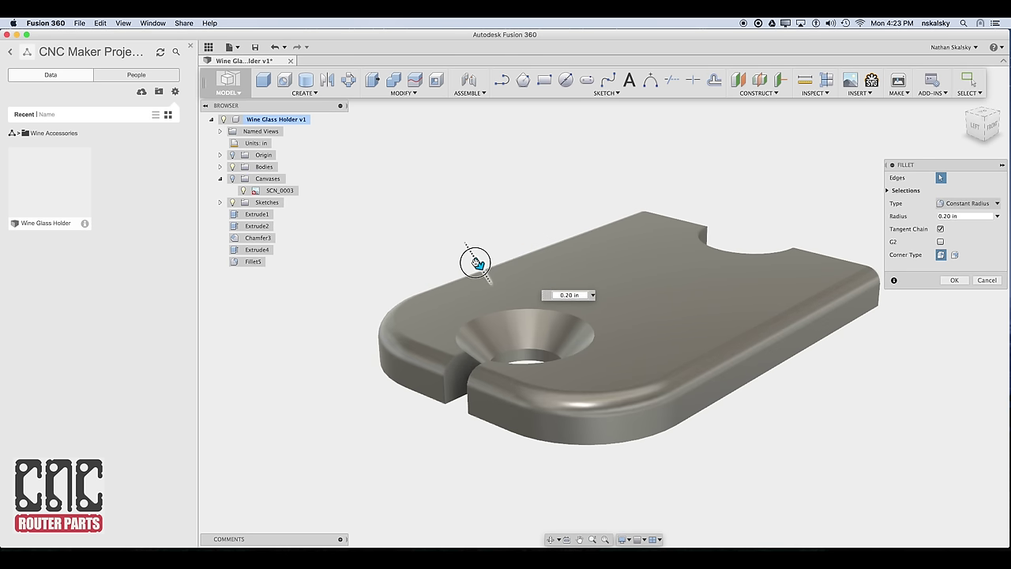
left_click_drag(477, 264, 476, 262)
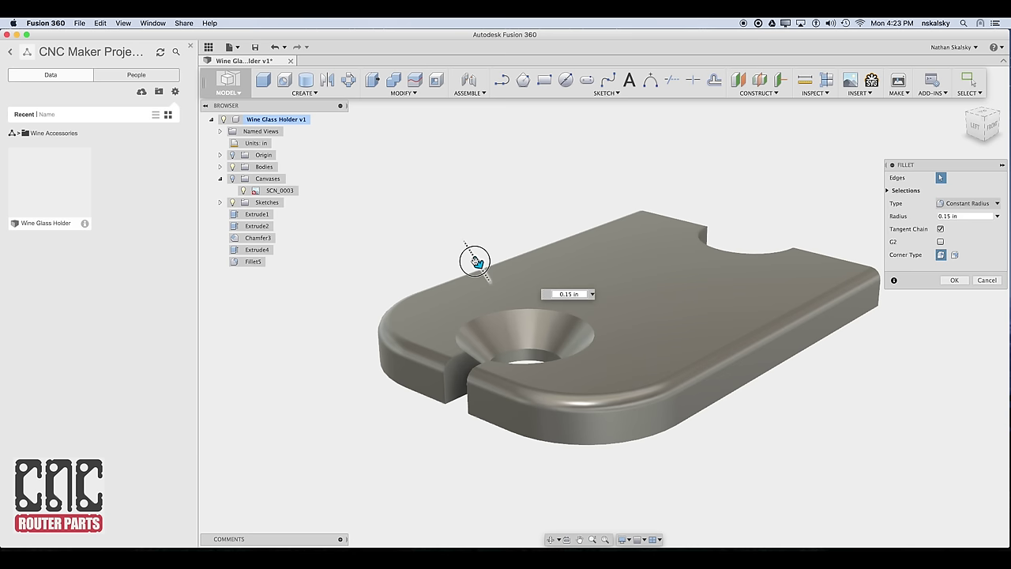
key("Return")
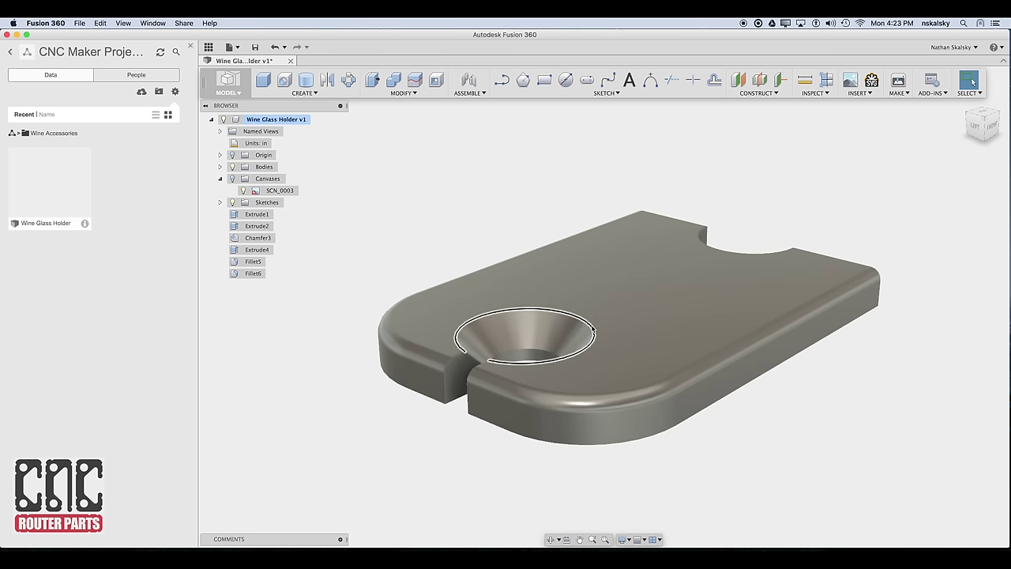
Step: Fillet the glass hole's chamfered top rim with a 0.15 in radius
right_click(587, 335)
left_click(569, 378)
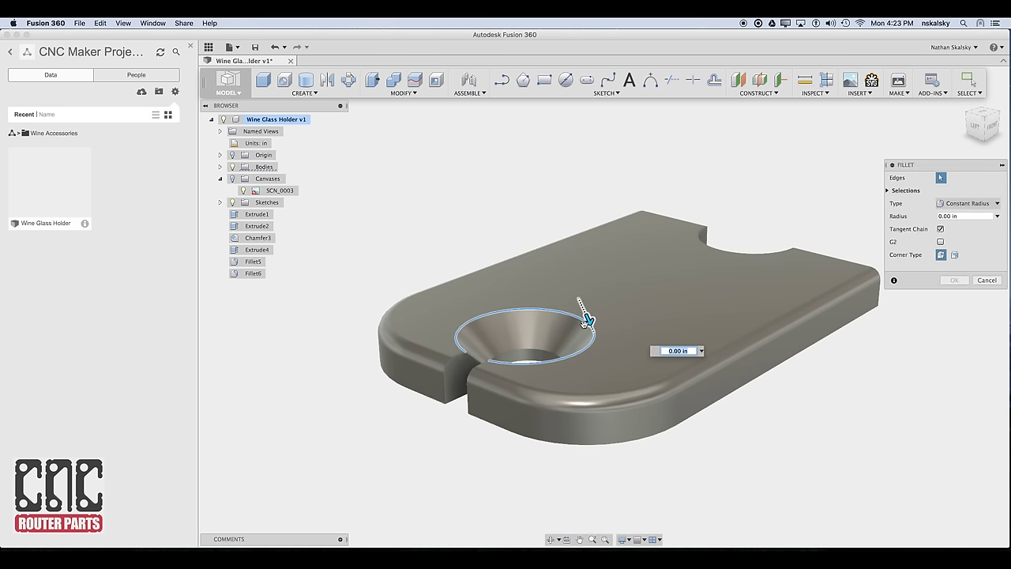
left_click_drag(586, 320, 586, 324)
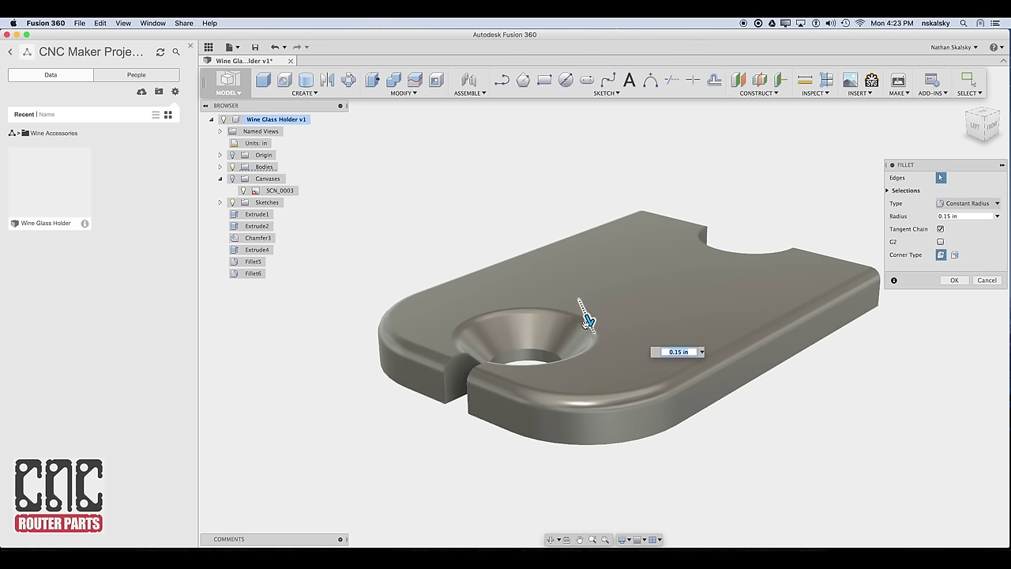
key("Return")
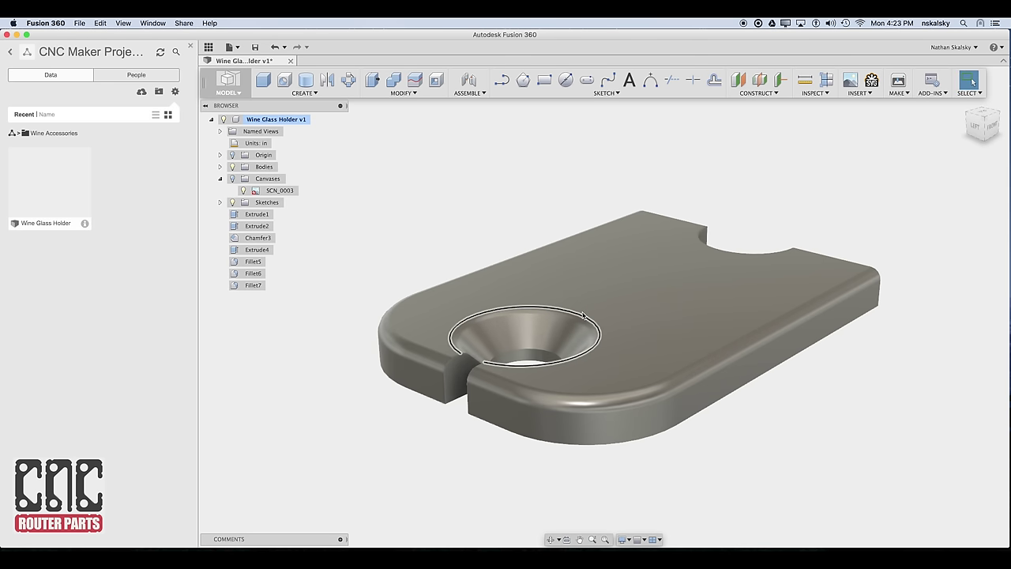
middle_click_drag(641, 442, 639, 402, "shift")
scroll(655, 411, "down", 5)
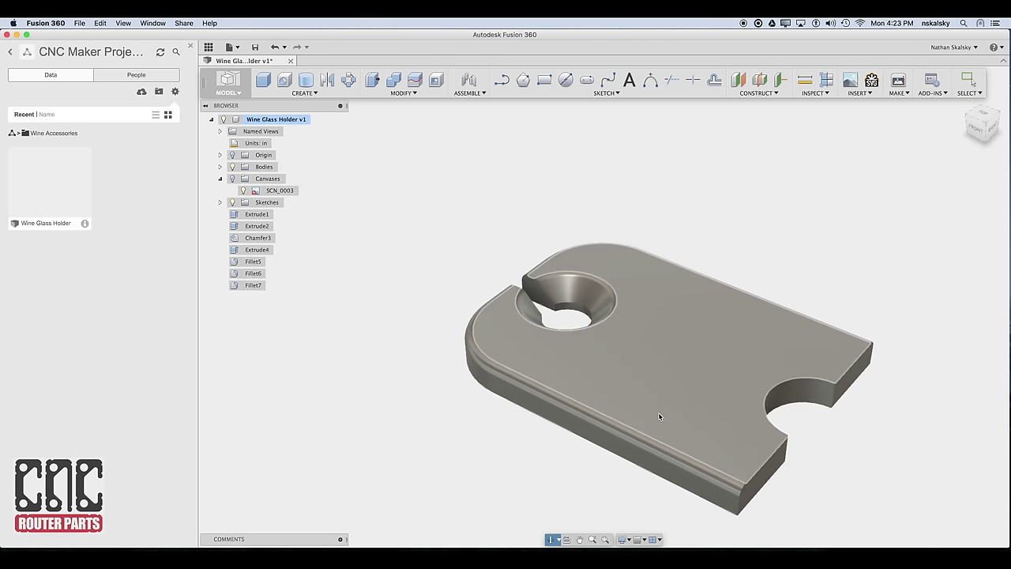
Step: Mirror the holder half across its slot-end face to create the second end
key("Escape")
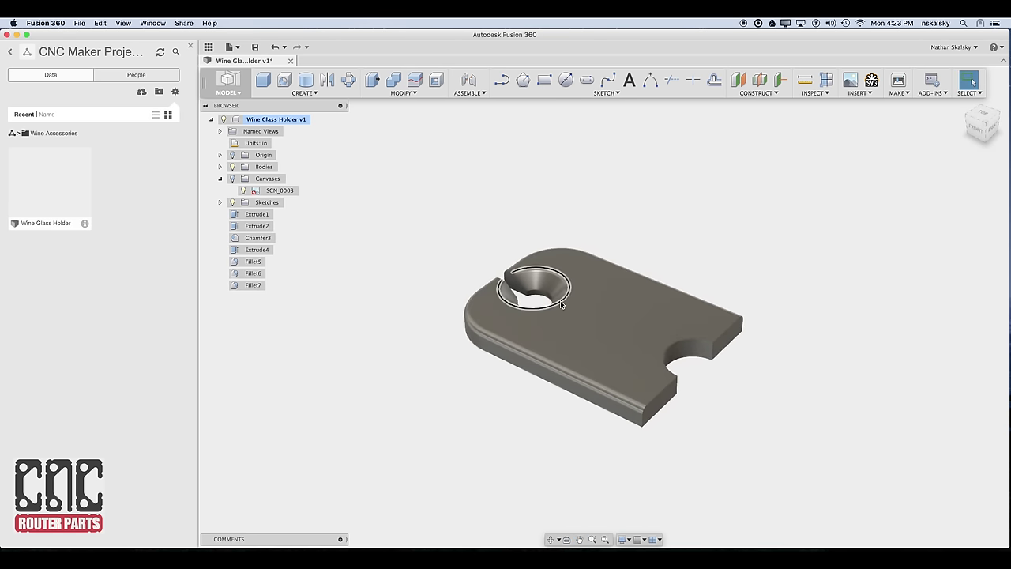
left_click(314, 93)
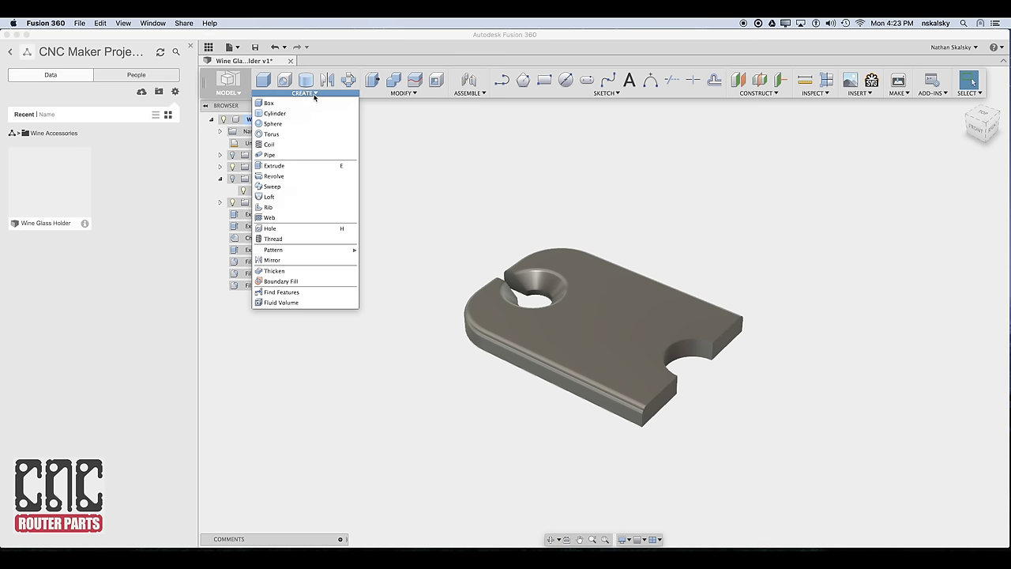
left_click(309, 259)
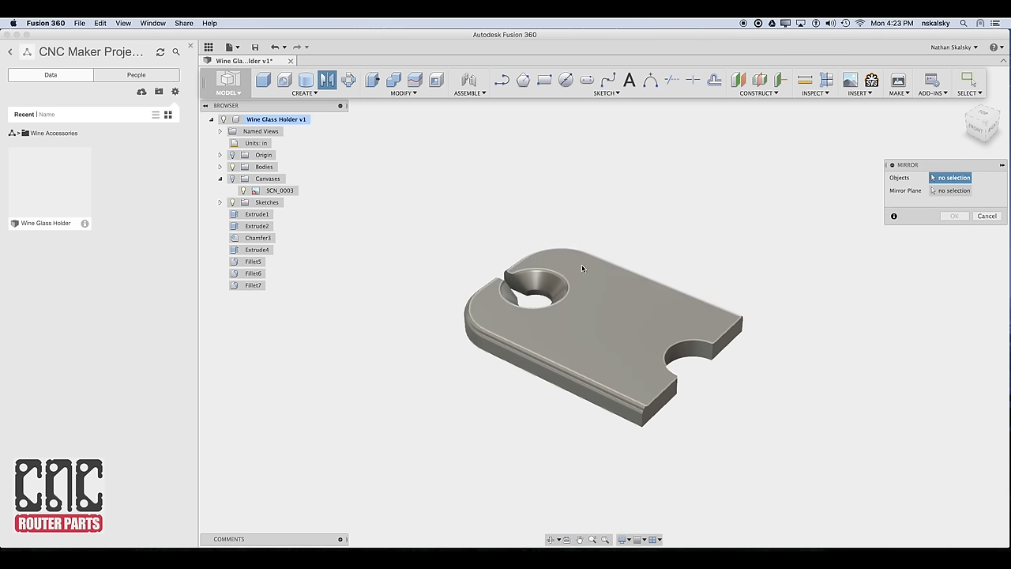
left_click(718, 333)
left_click(940, 191)
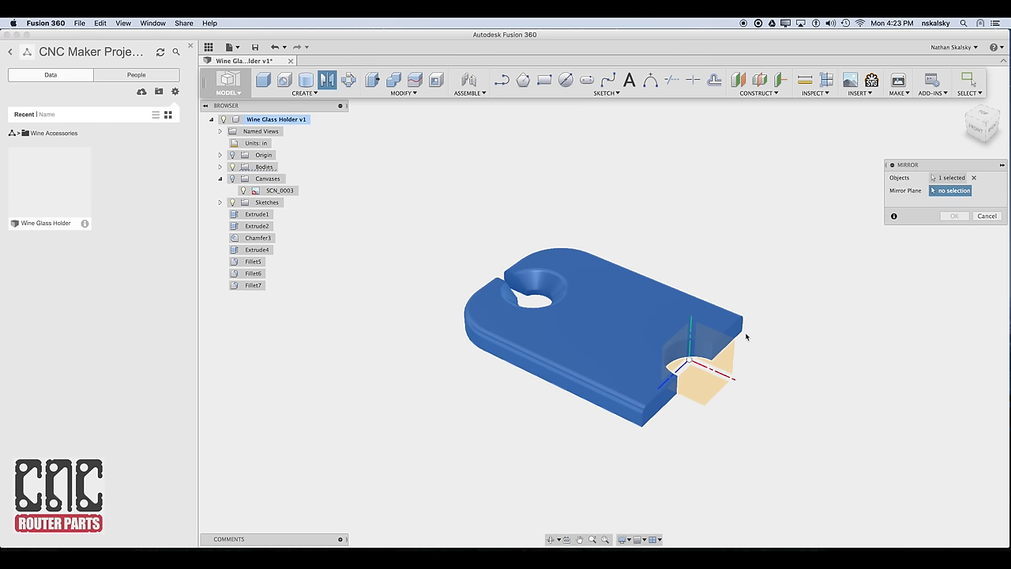
left_click(737, 336)
left_click(953, 216)
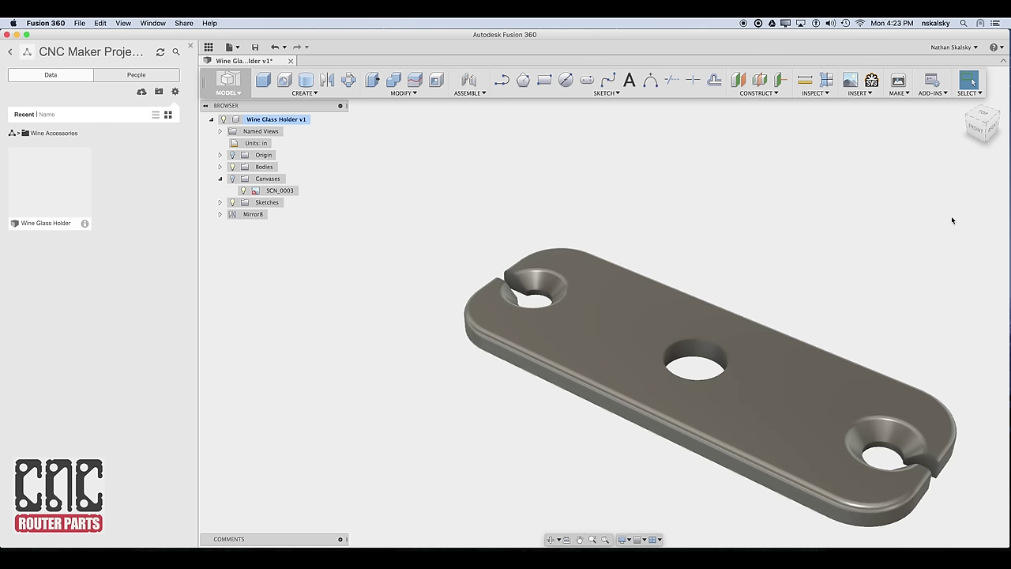
middle_click_drag(719, 270, 646, 230)
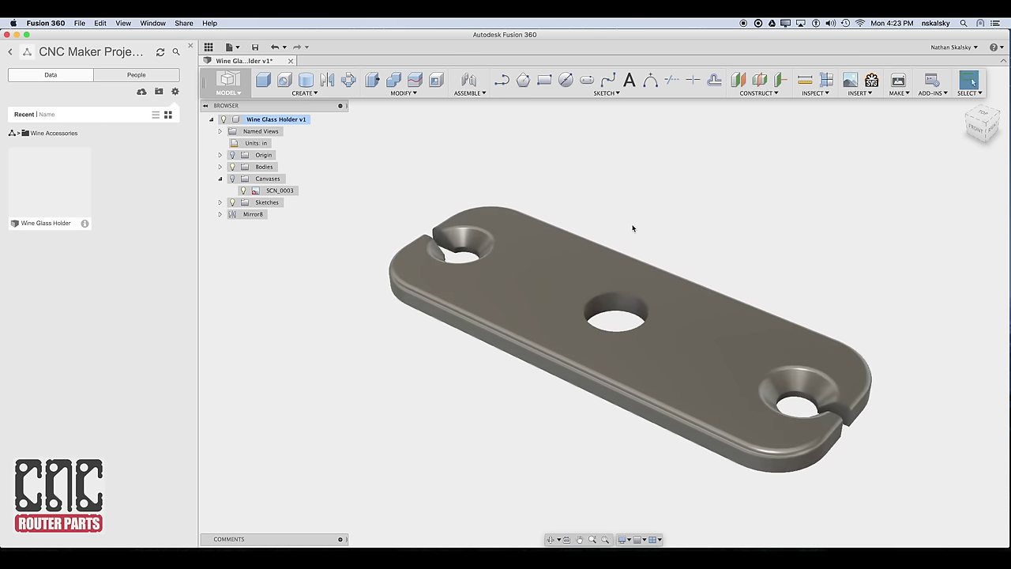
Step: Join the left and right halves into a single body with Combine
left_click(393, 80)
left_click(584, 274)
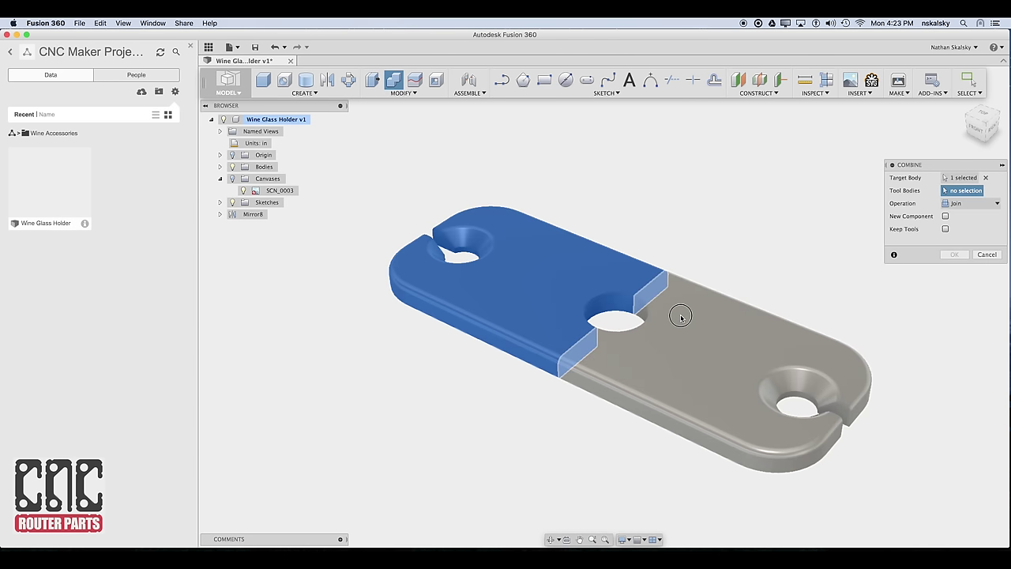
left_click(677, 316)
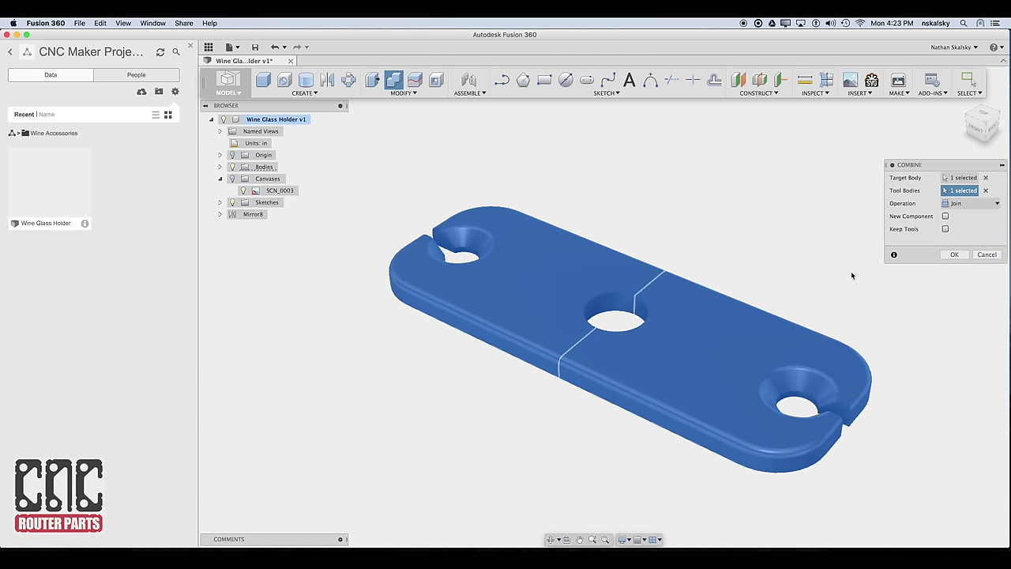
left_click(955, 255)
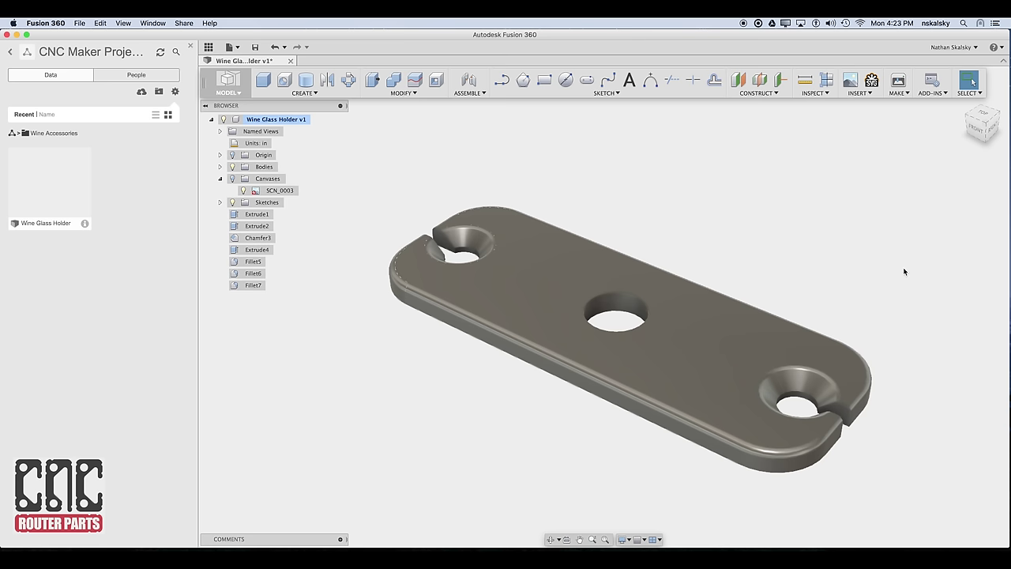
middle_click_drag(905, 271, 642, 337, "shift")
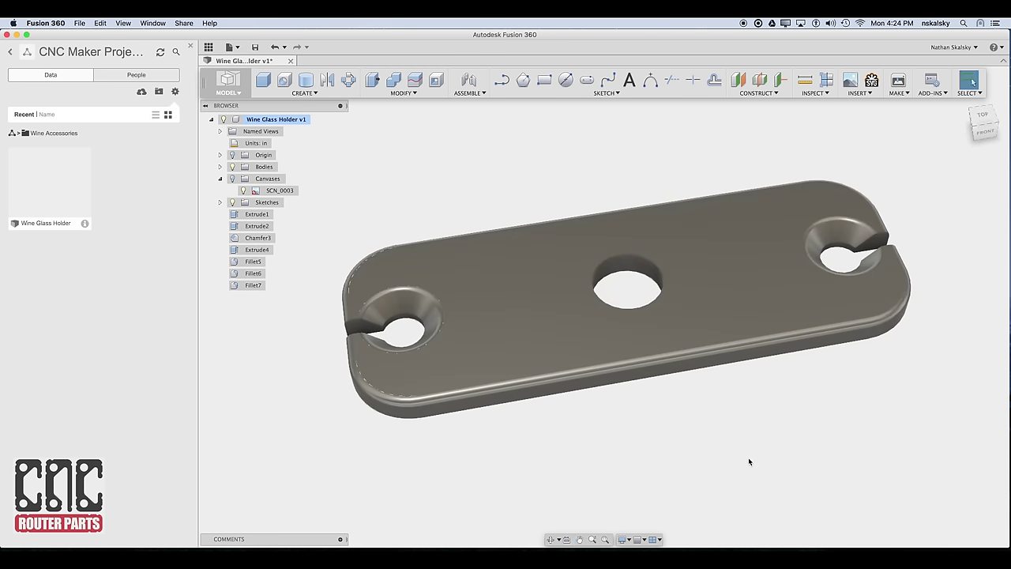
right_click(747, 446)
Step: Apply the Bamboo Light wood appearance from Wood > Finished to the holder body
left_click(734, 296)
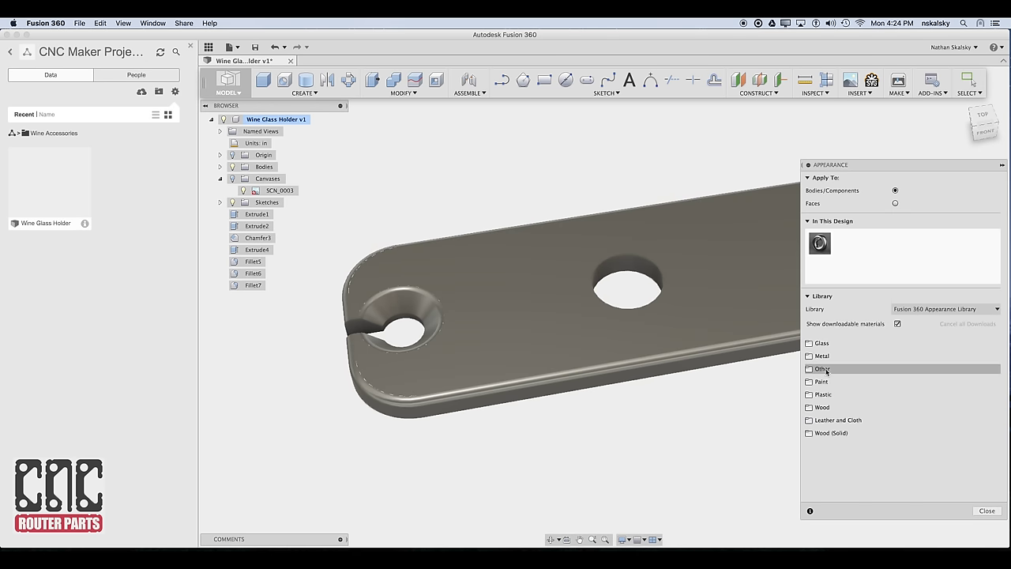
left_click(824, 407)
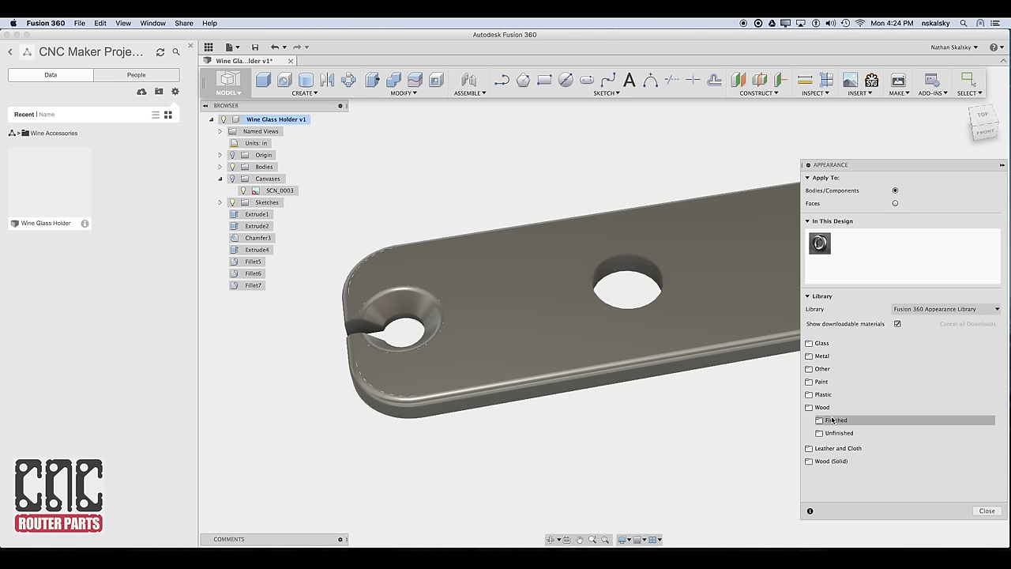
left_click(833, 421)
left_click_drag(857, 437, 747, 335)
left_click(987, 511)
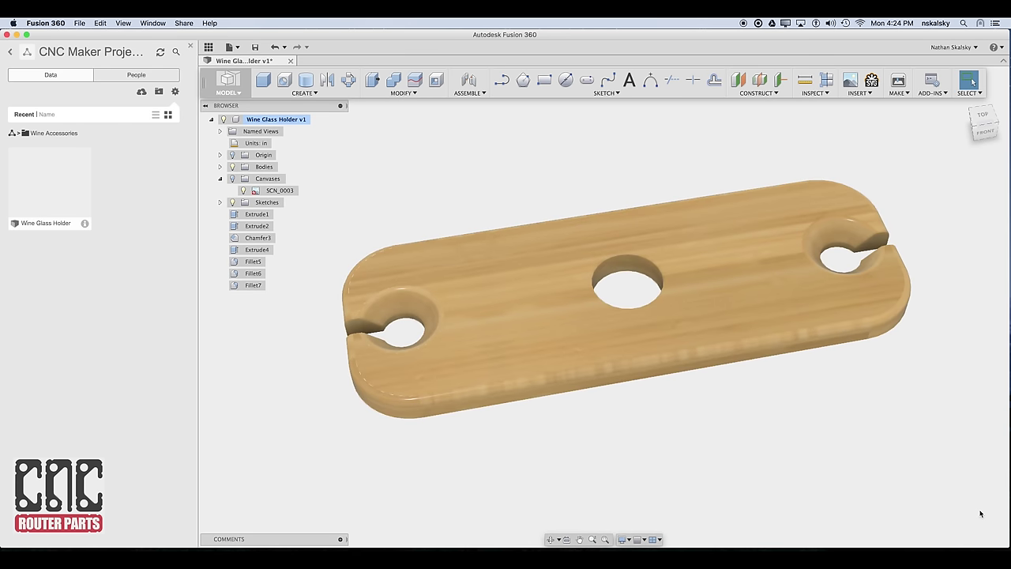
middle_click_drag(800, 380, 652, 300, "shift")
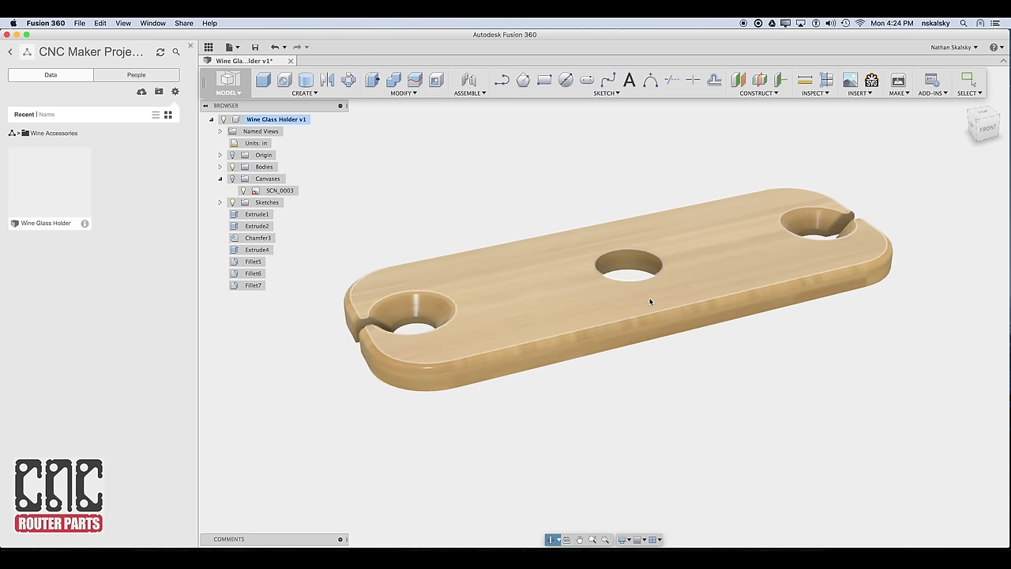
Step: Save the Wine Glass Holder design as a new version, accepting the default description
left_click(254, 46)
key("Return")
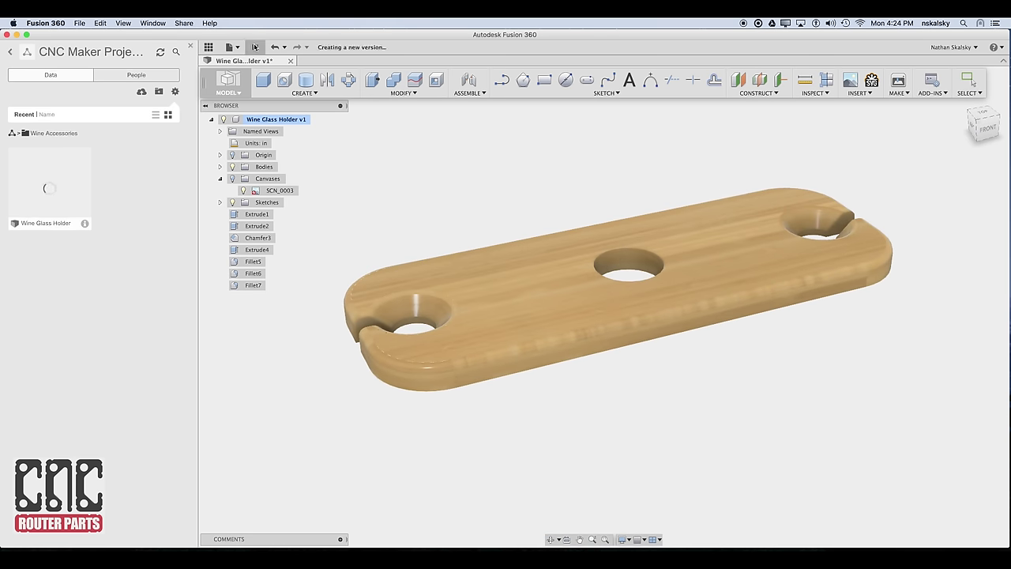